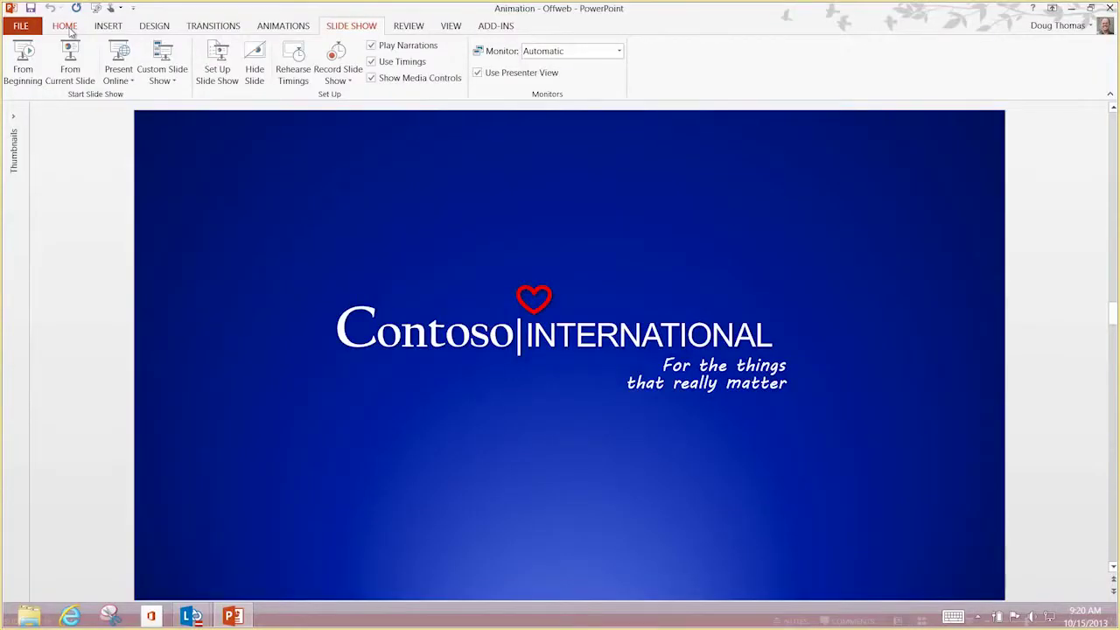
# Under Animations, click through the tagline, title and heart shapes on the Contoso title slide
pyautogui.click(282, 28)
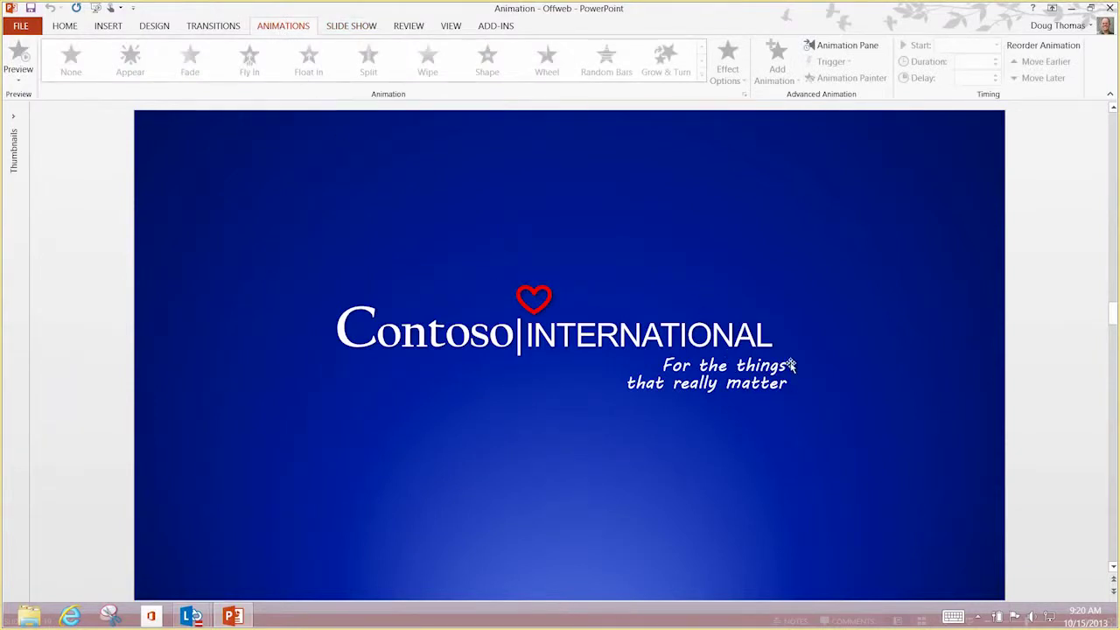
pyautogui.click(739, 372)
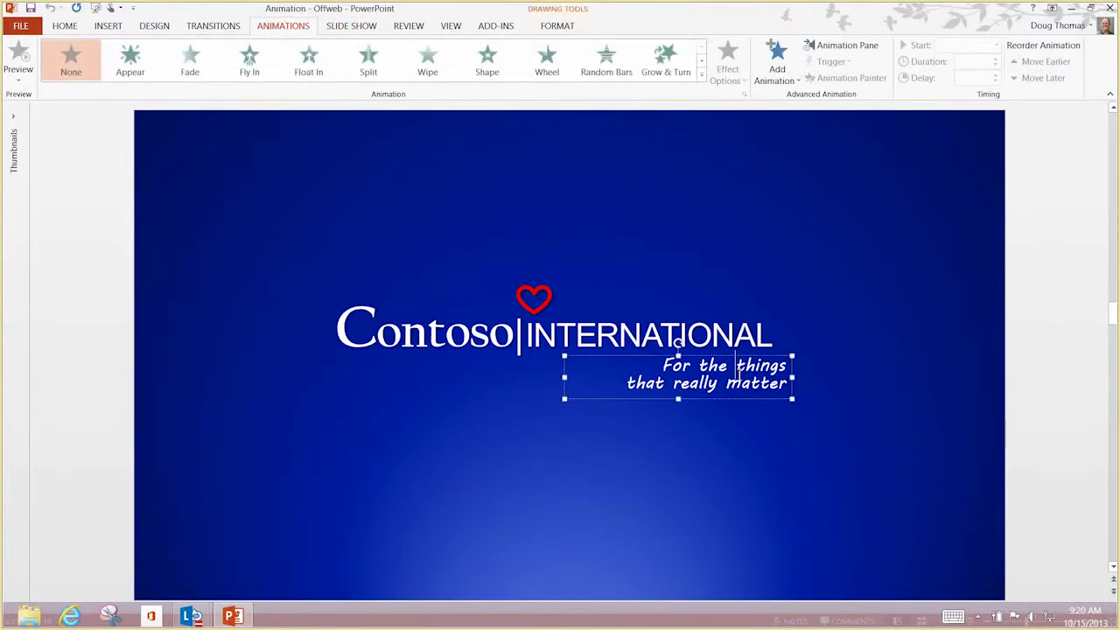
pyautogui.click(698, 338)
pyautogui.click(661, 262)
pyautogui.click(540, 297)
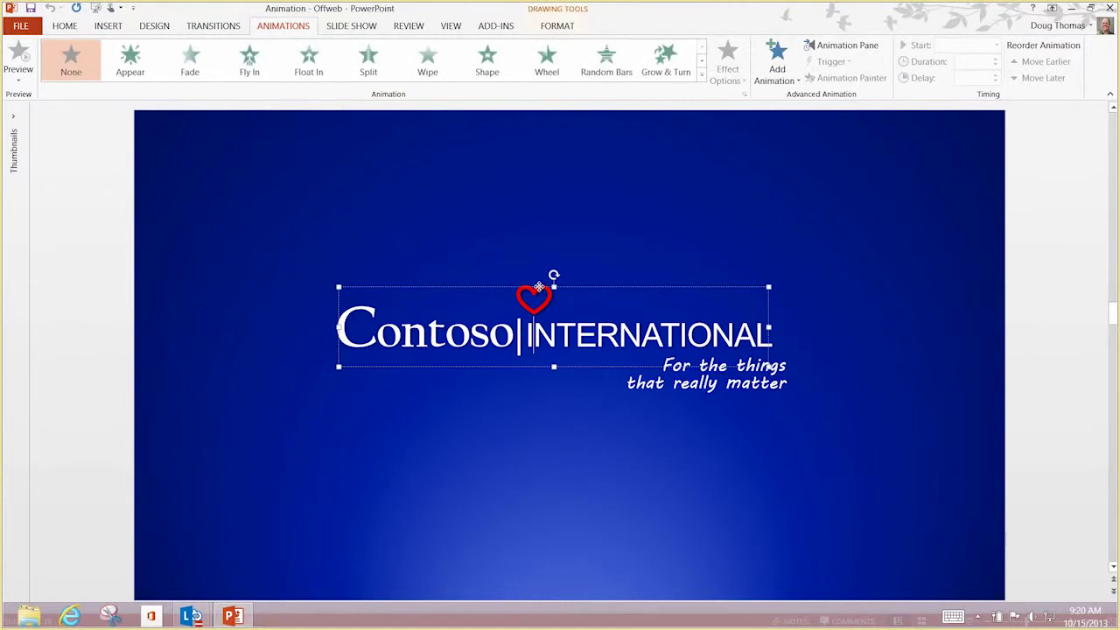
pyautogui.click(542, 267)
# Select the red heart above the title and give it a Fly In entrance
pyautogui.click(534, 297)
pyautogui.click(641, 233)
pyautogui.hotkey('ctrl', 'a')
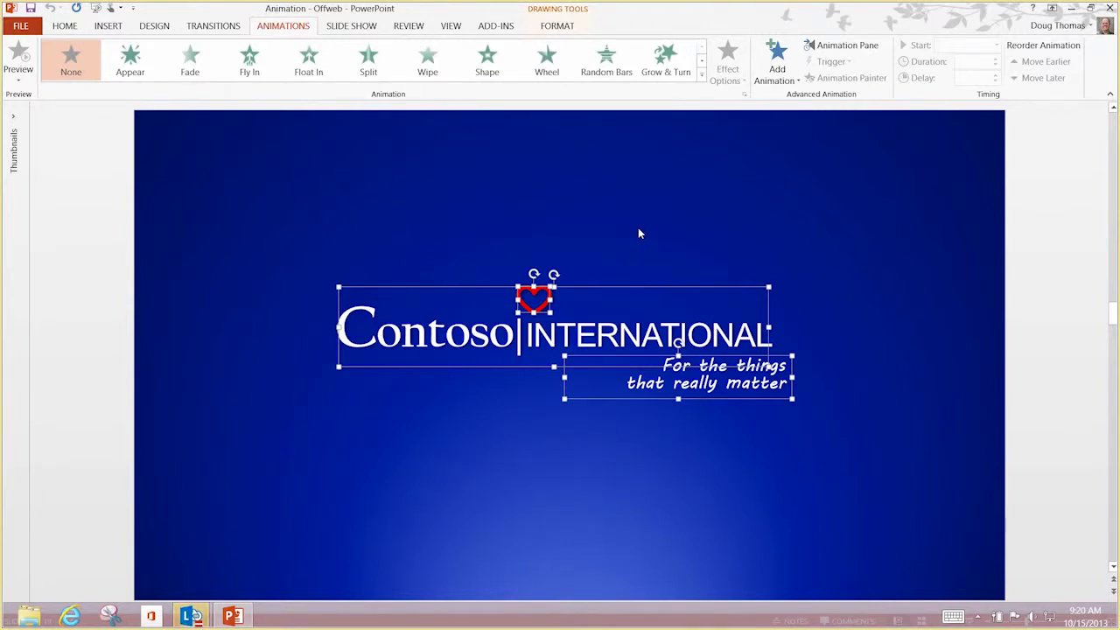
pyautogui.click(638, 232)
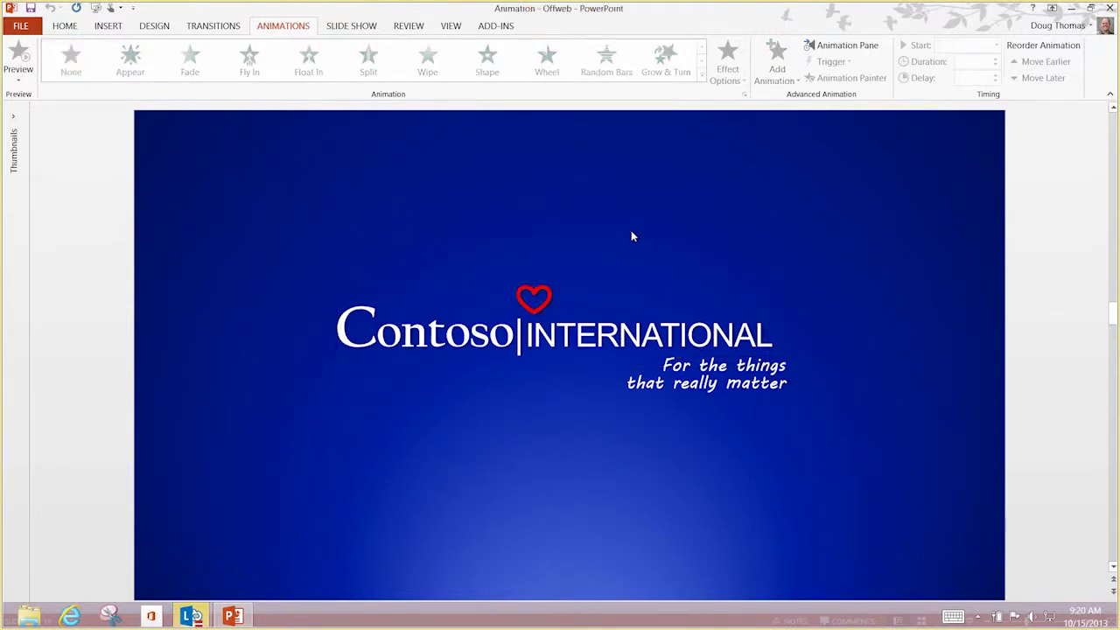
pyautogui.click(534, 288)
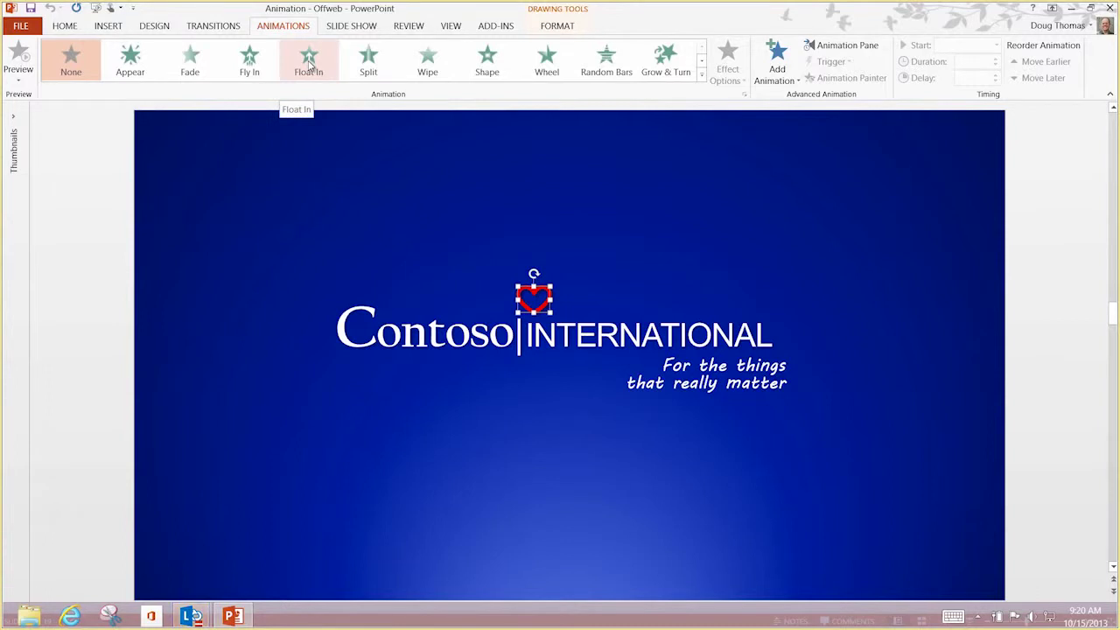
pyautogui.click(263, 68)
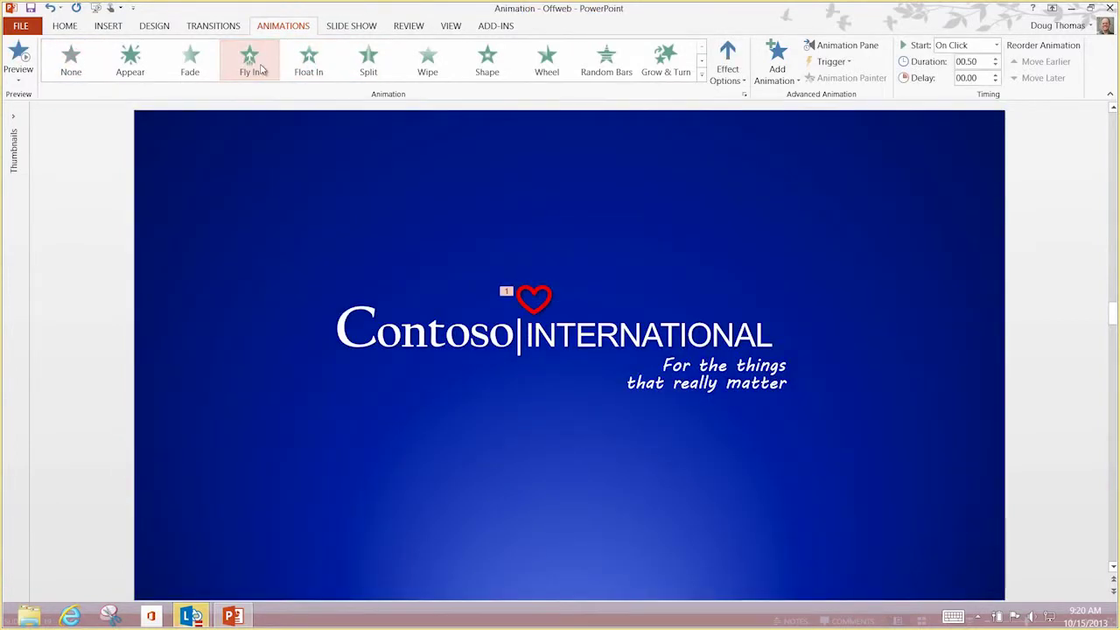
# Switch the heart to Float In and show the Animation Pane listing its entry
pyautogui.click(308, 70)
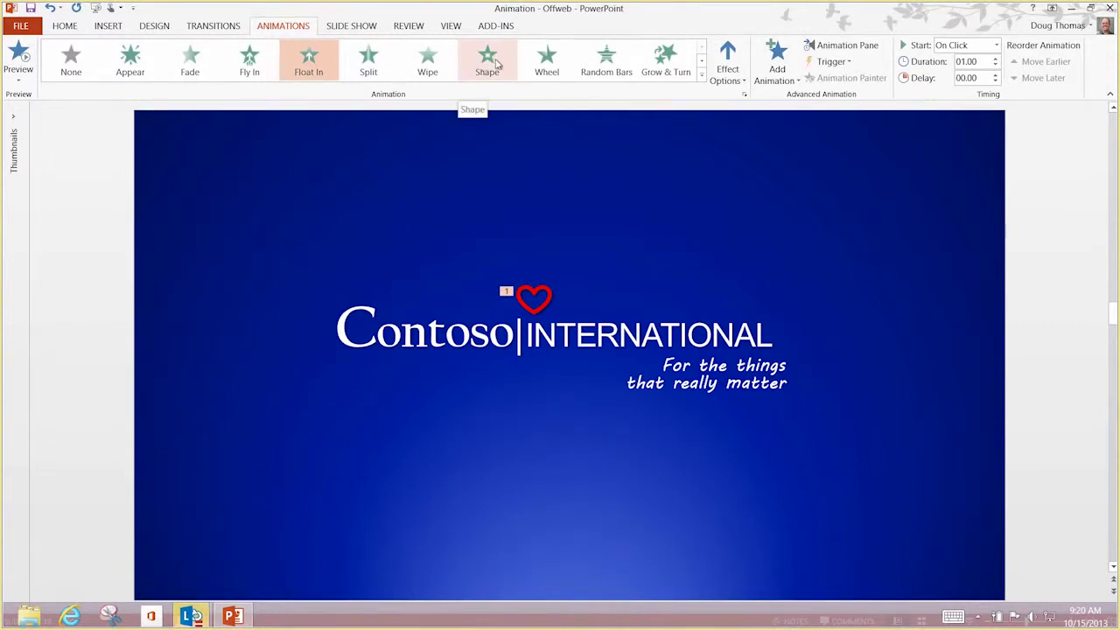
pyautogui.click(701, 75)
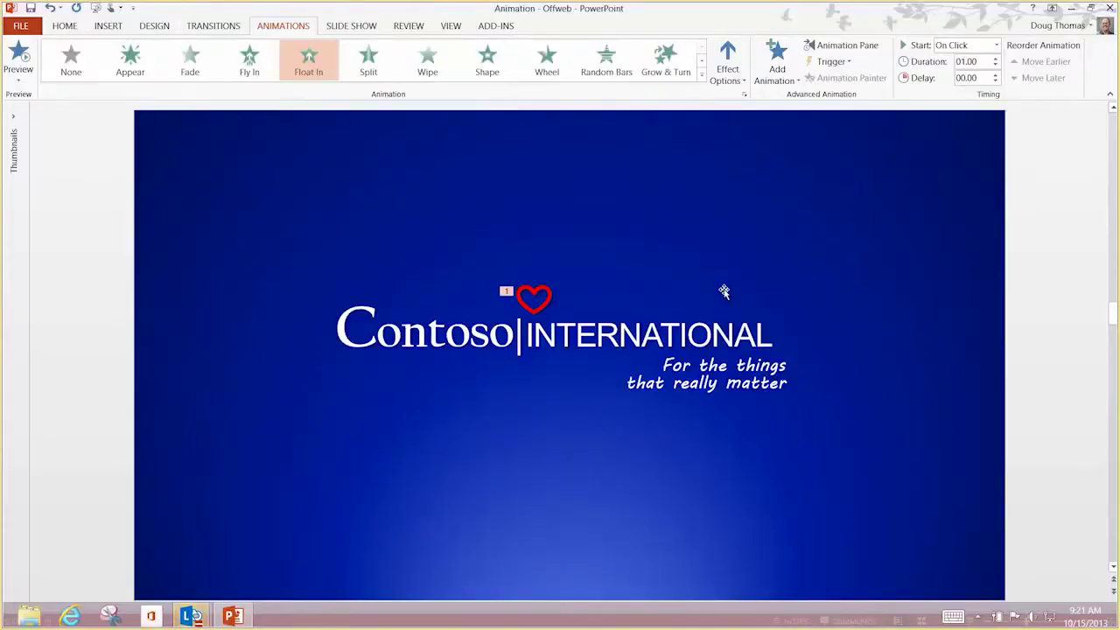
pyautogui.click(839, 49)
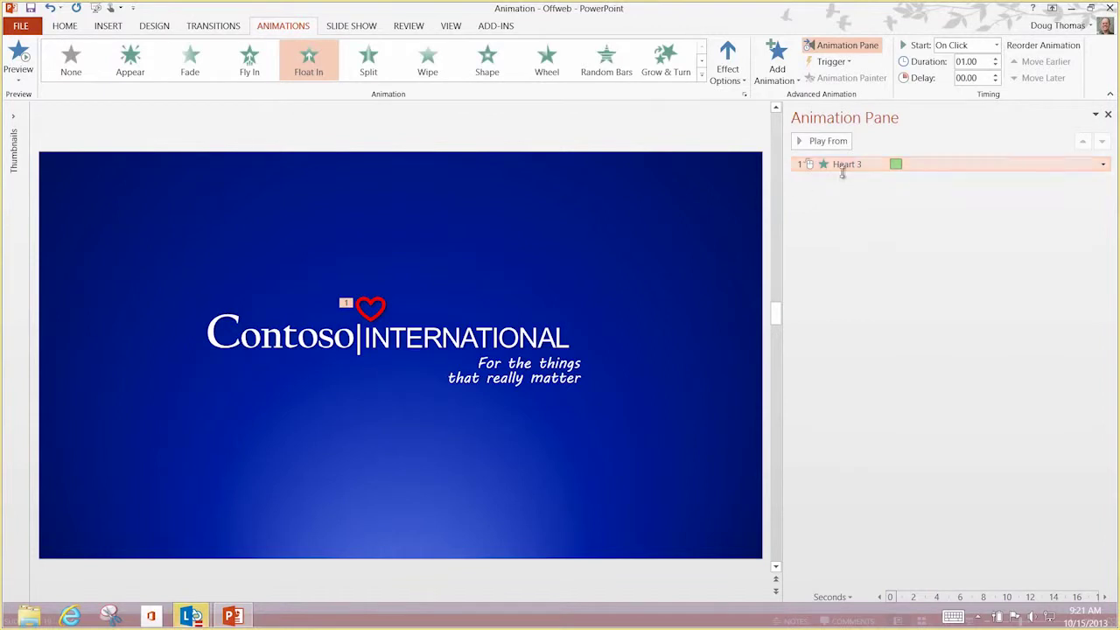
# Remove the heart's animation and give the tagline a Float In entrance
pyautogui.click(70, 60)
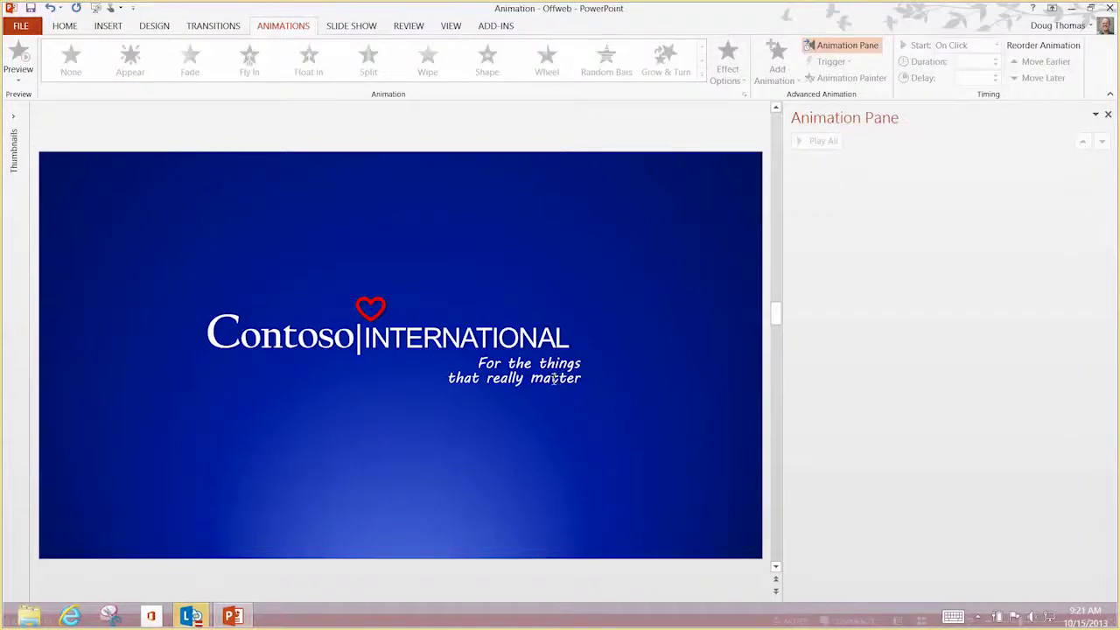
pyautogui.click(553, 378)
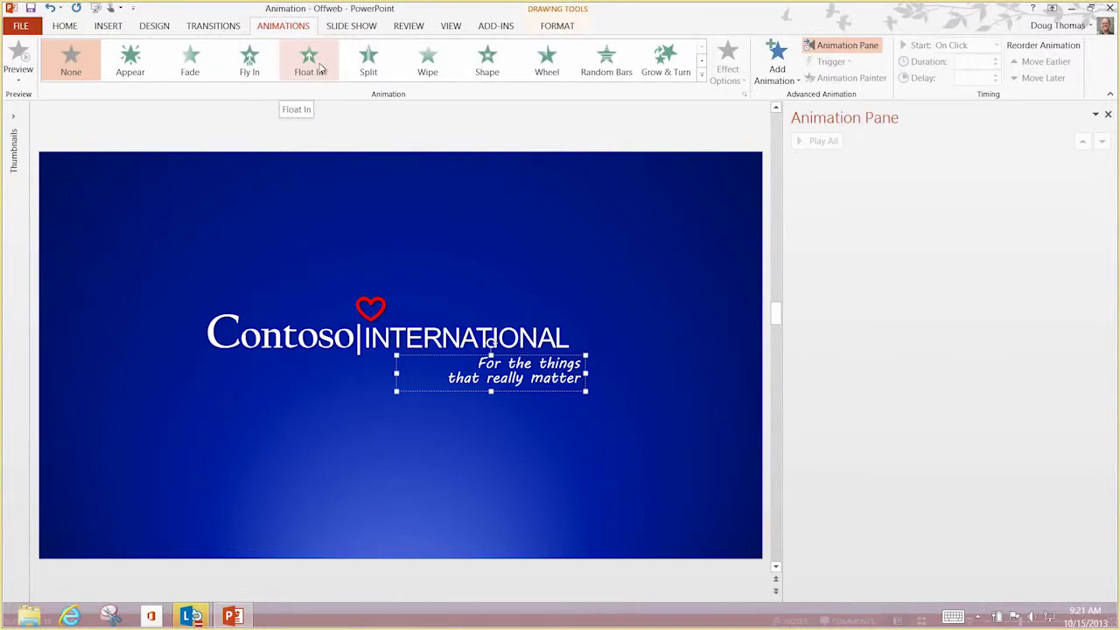
pyautogui.click(309, 61)
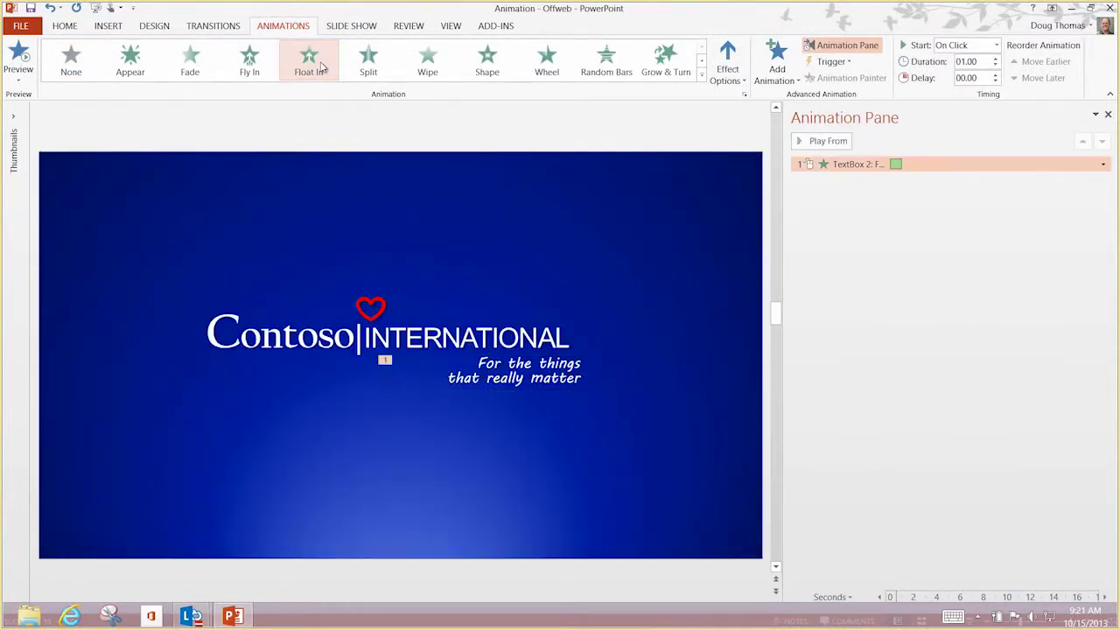
# Set the tagline's effect options to Float Down, By Paragraph
pyautogui.click(728, 73)
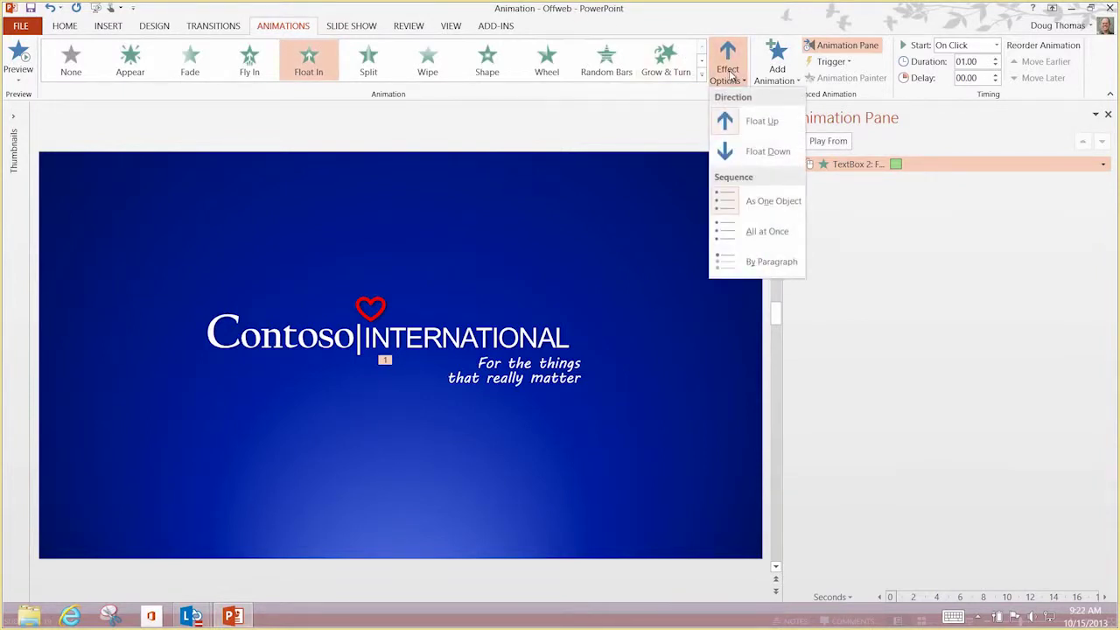
pyautogui.click(751, 150)
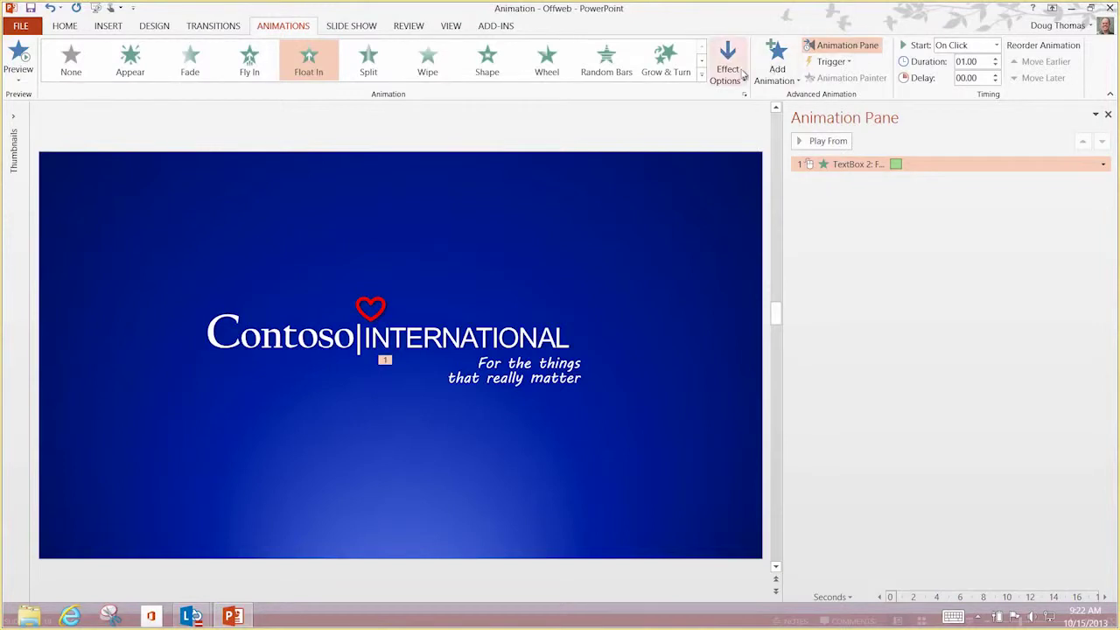
pyautogui.click(739, 75)
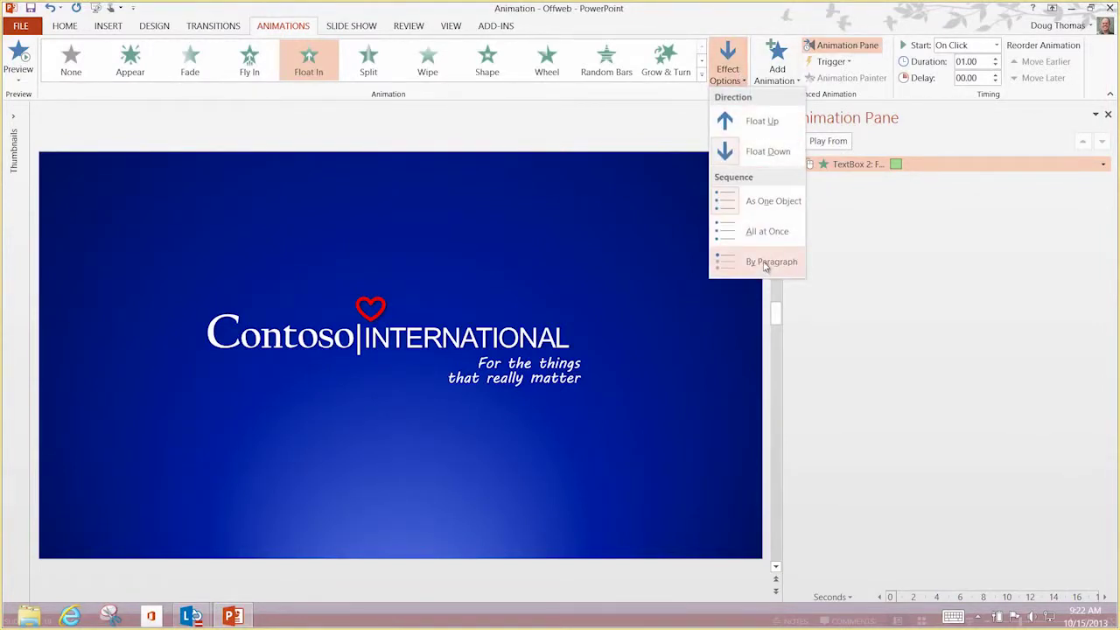
pyautogui.click(764, 264)
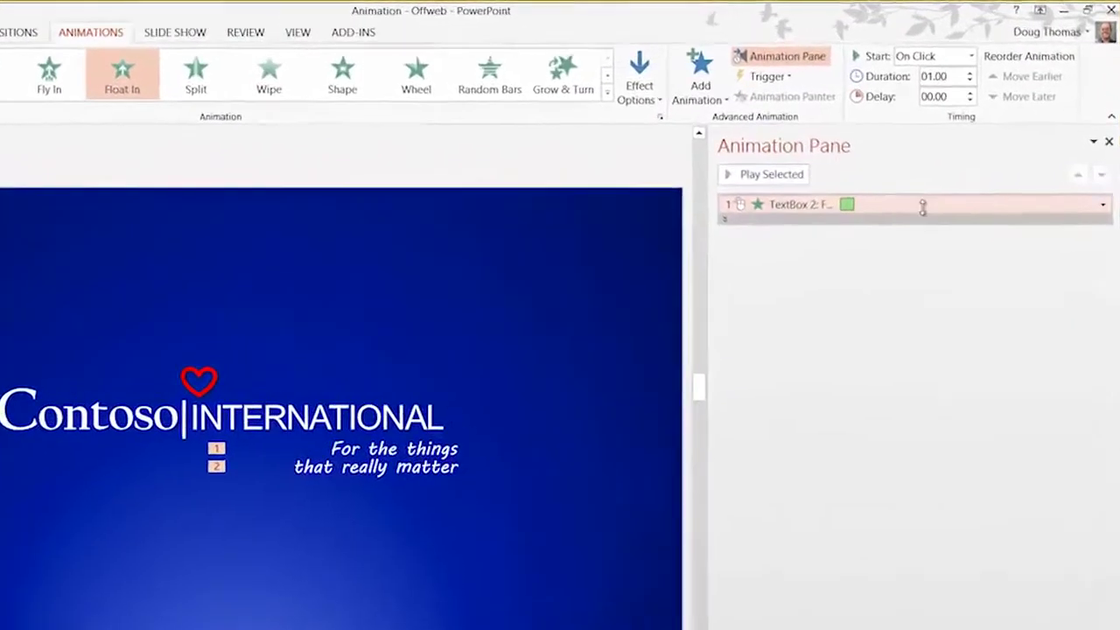
# Set the tagline's second-line animation to start After Previous
pyautogui.click(917, 242)
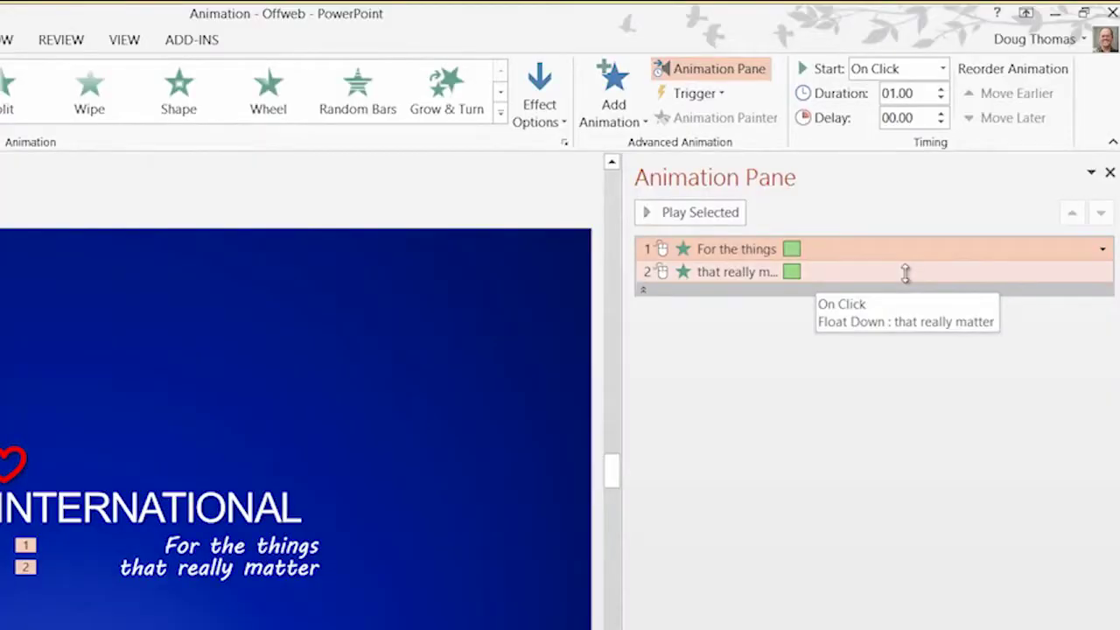
pyautogui.click(905, 273)
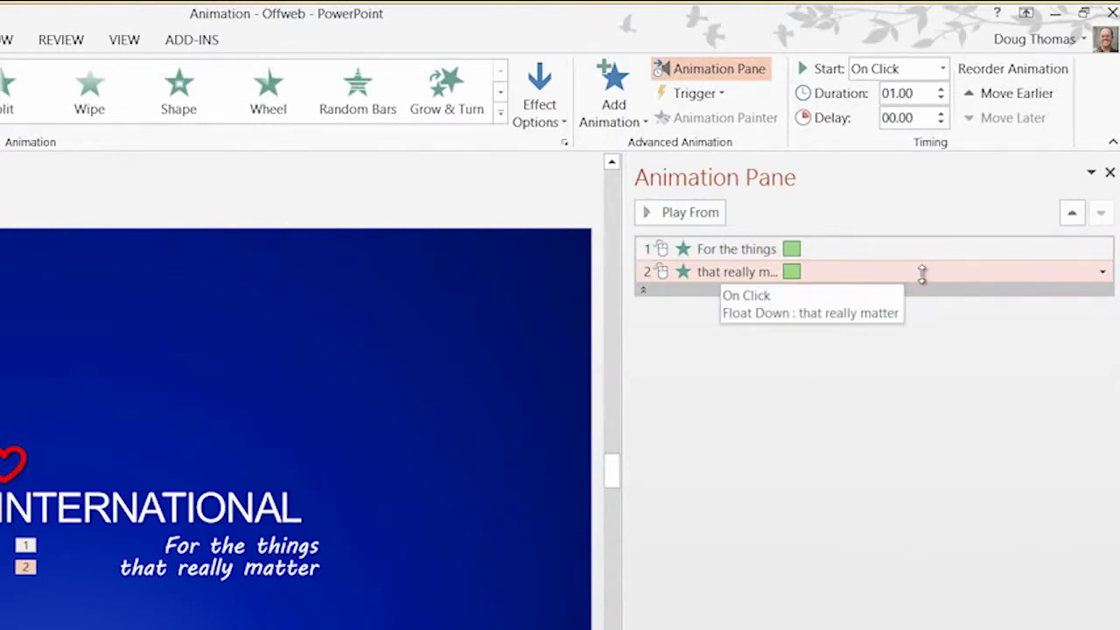
pyautogui.click(942, 70)
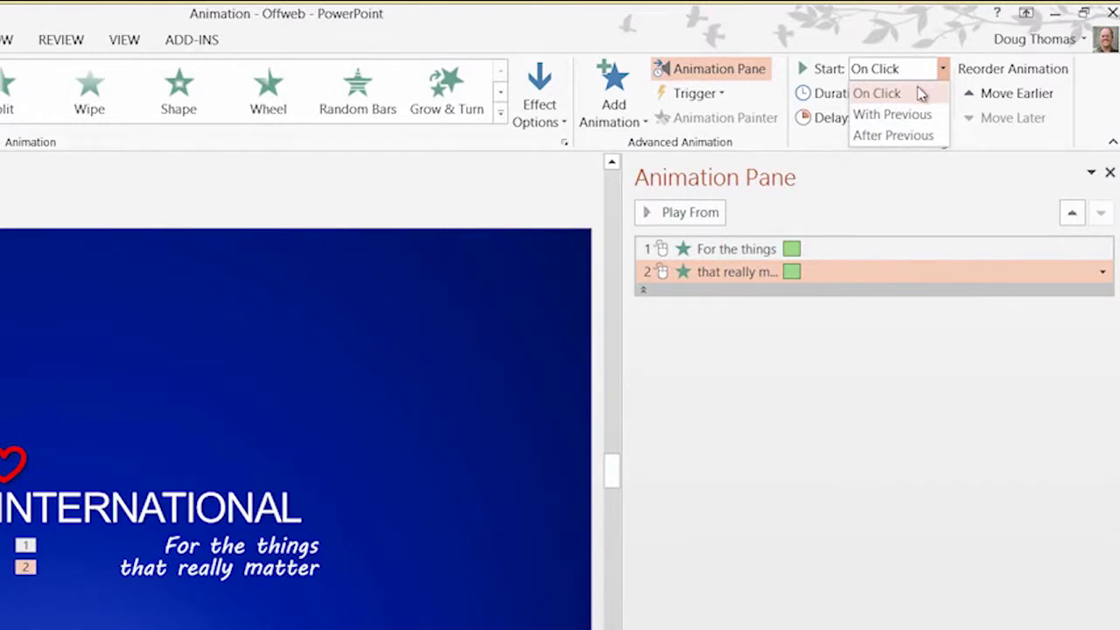
pyautogui.click(919, 137)
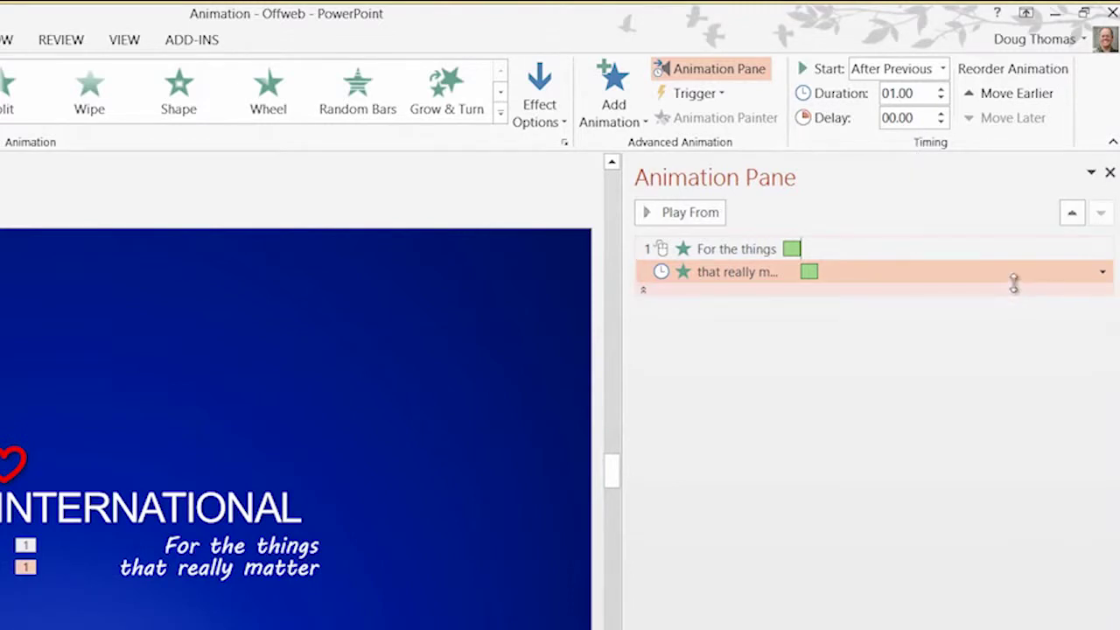
# Change the tagline's direction to Float Up
pyautogui.click(555, 126)
pyautogui.click(580, 191)
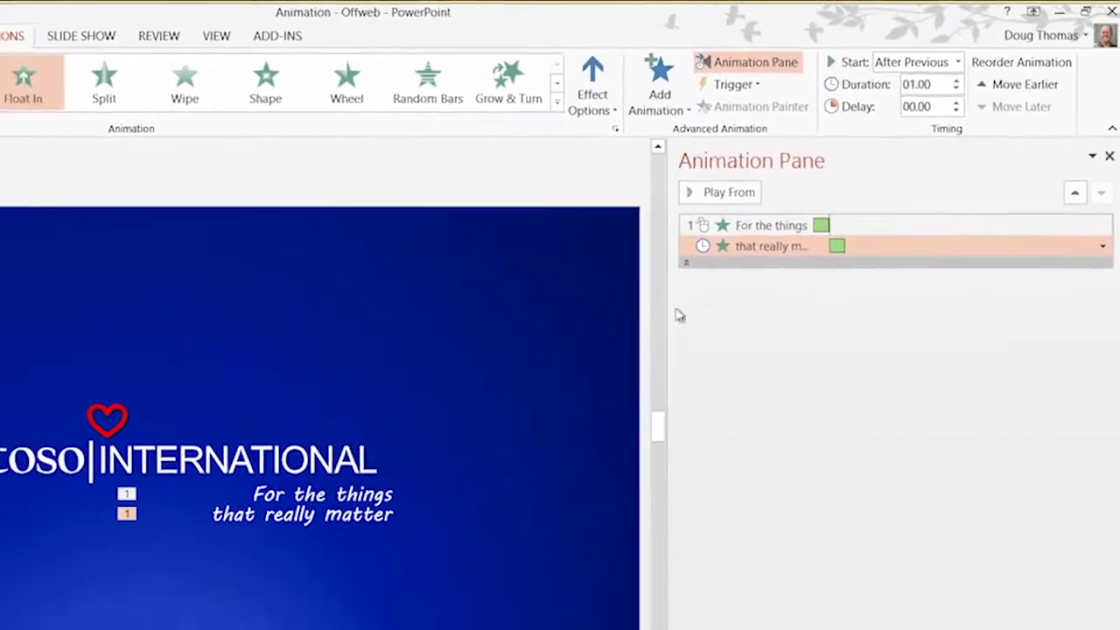
pyautogui.click(262, 336)
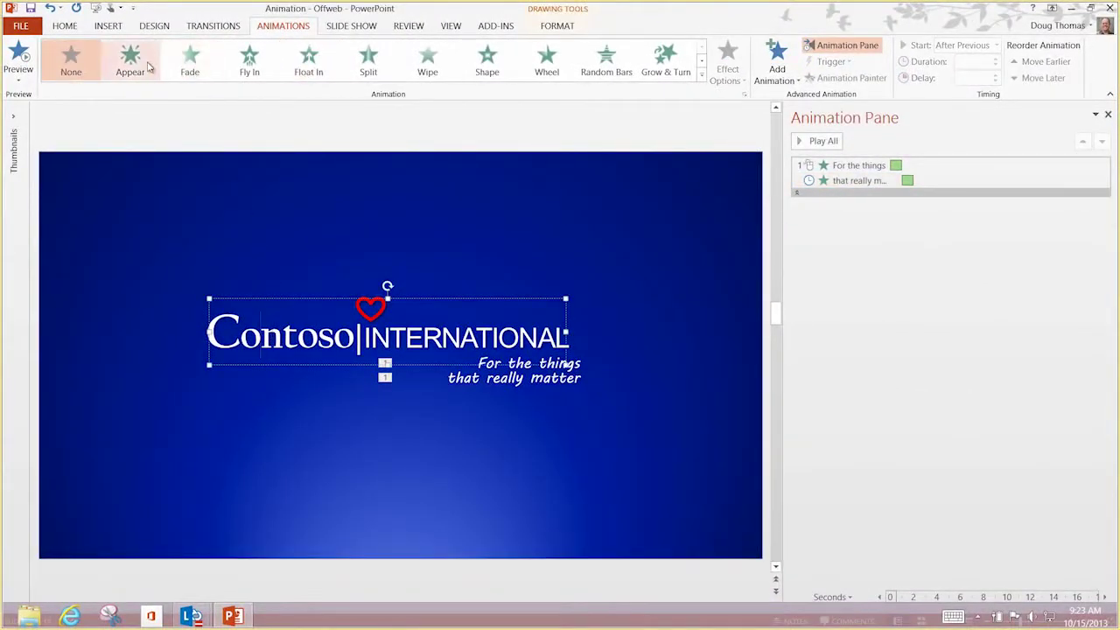
# Apply a Fade entrance to the Contoso INTERNATIONAL title, then to the red heart
pyautogui.click(192, 68)
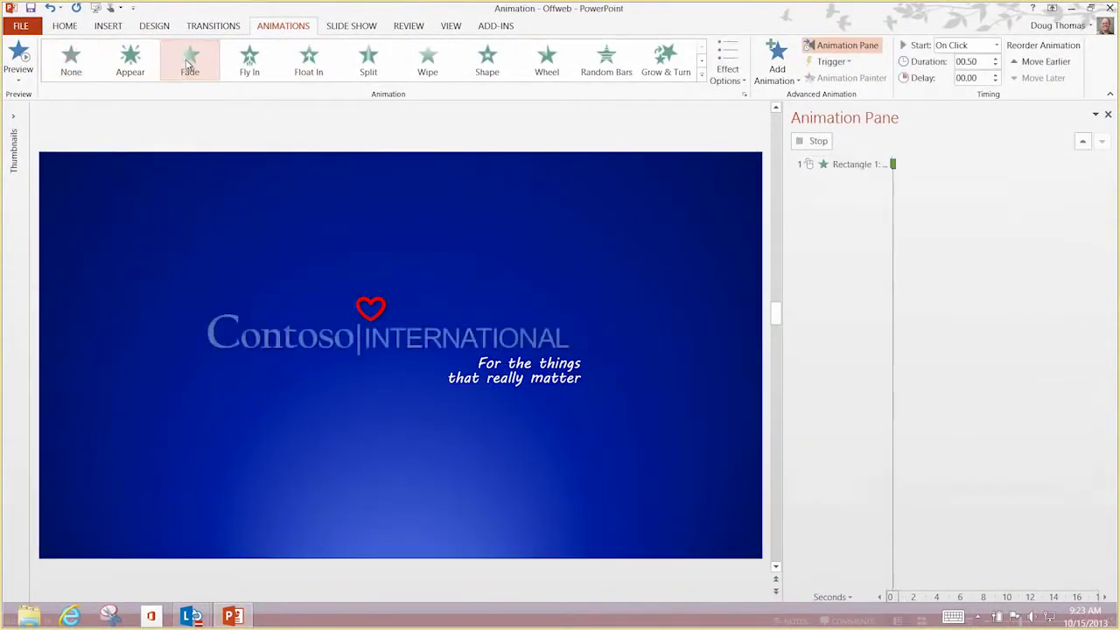
pyautogui.click(373, 303)
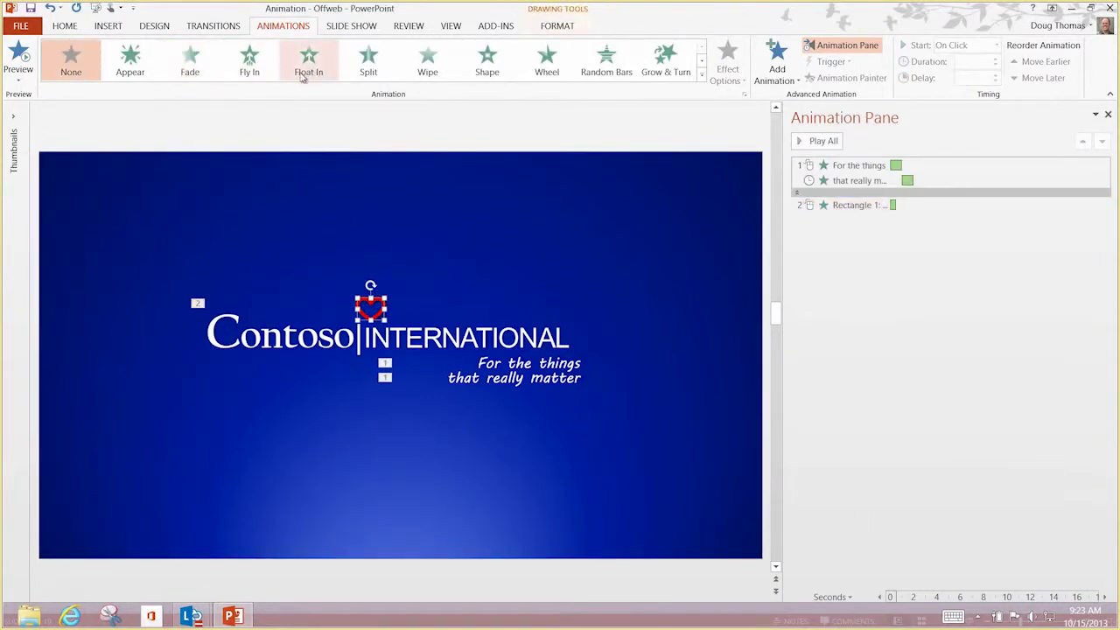
pyautogui.click(192, 63)
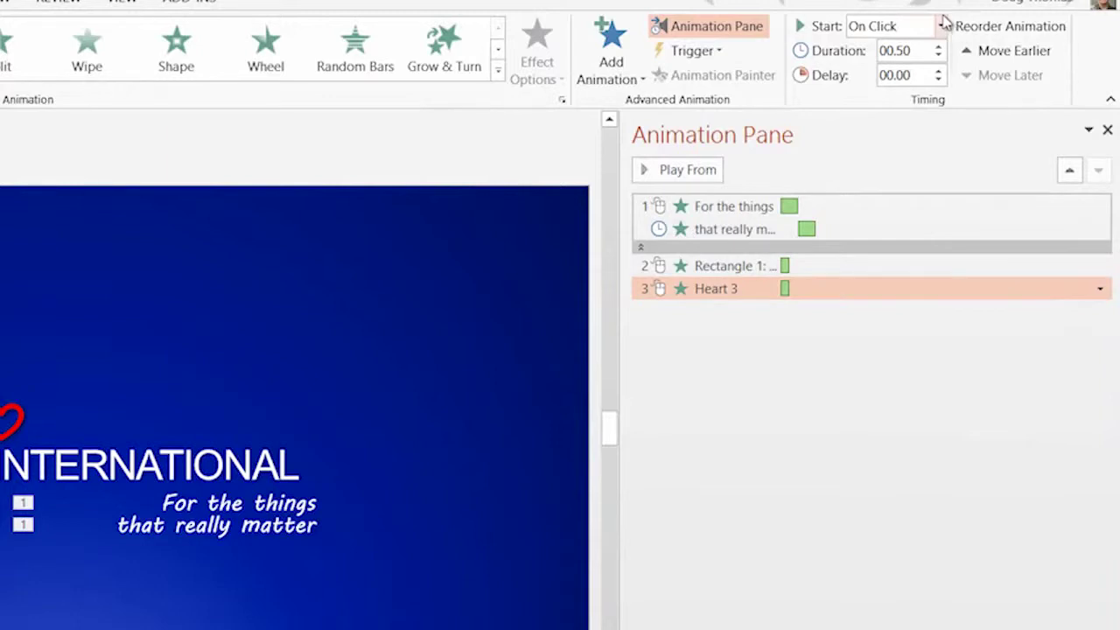
# Start the heart's Fade After Previous and set Rectangle 1's duration to 3 seconds
pyautogui.click(941, 25)
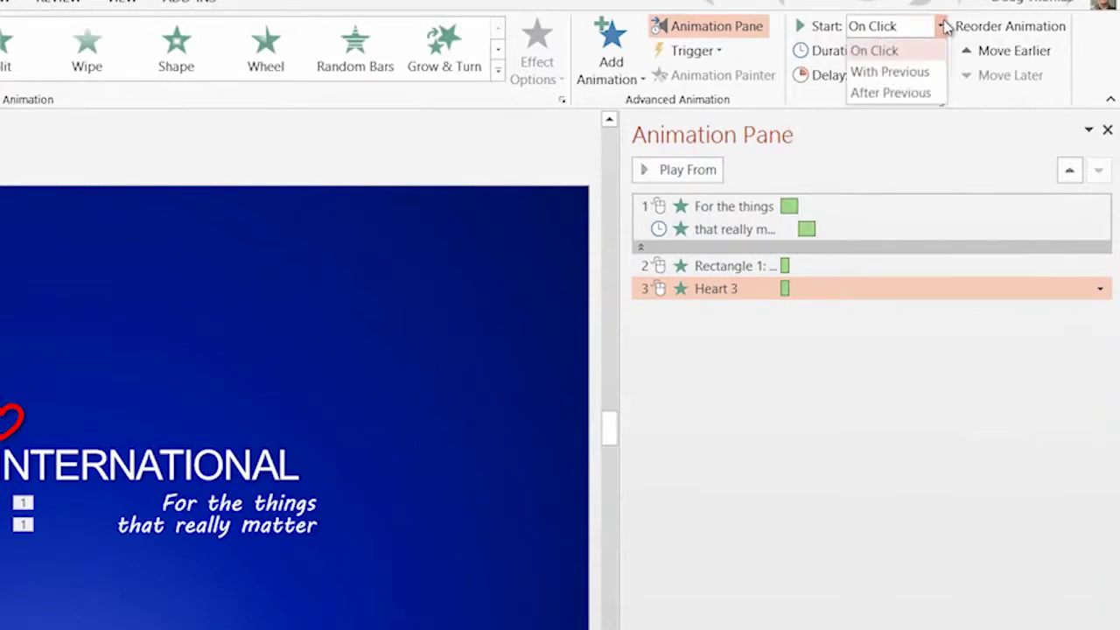
pyautogui.click(928, 92)
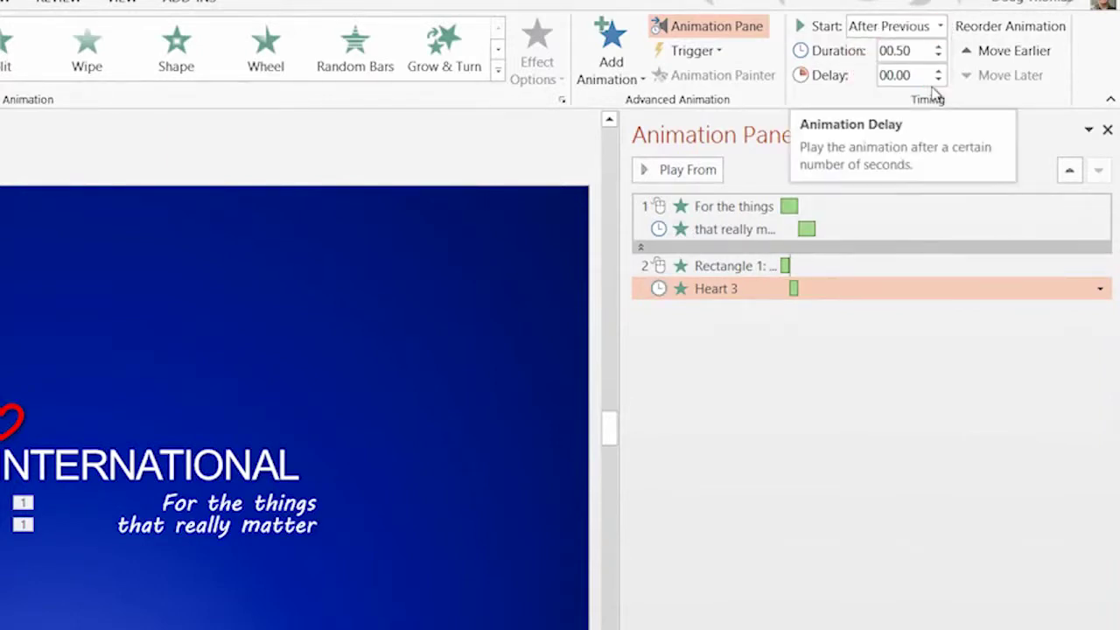
pyautogui.click(735, 266)
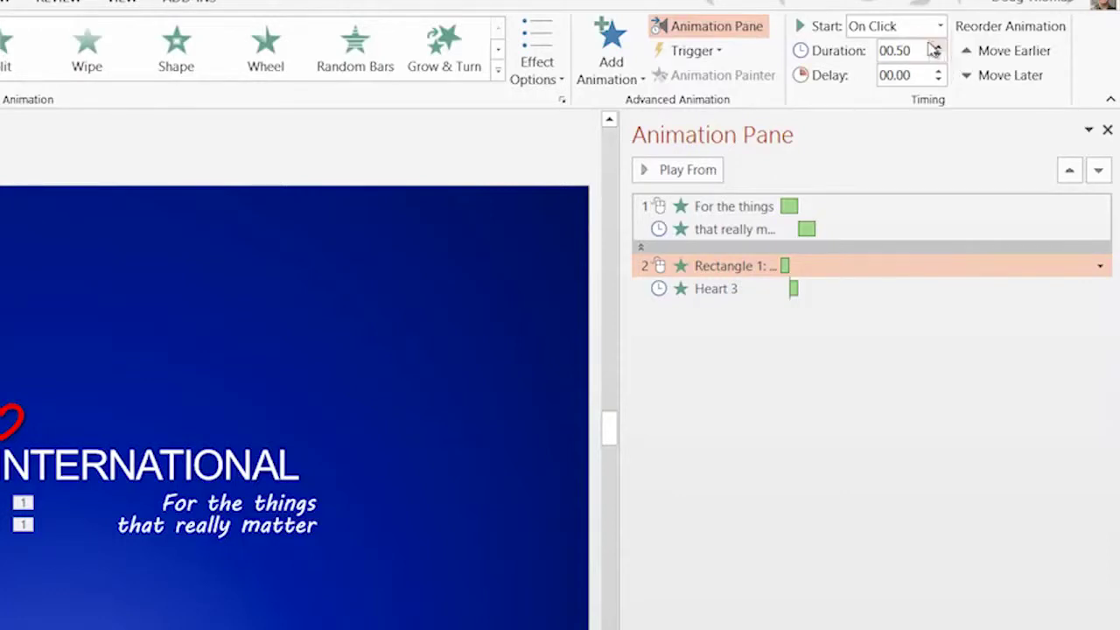
pyautogui.click(936, 49)
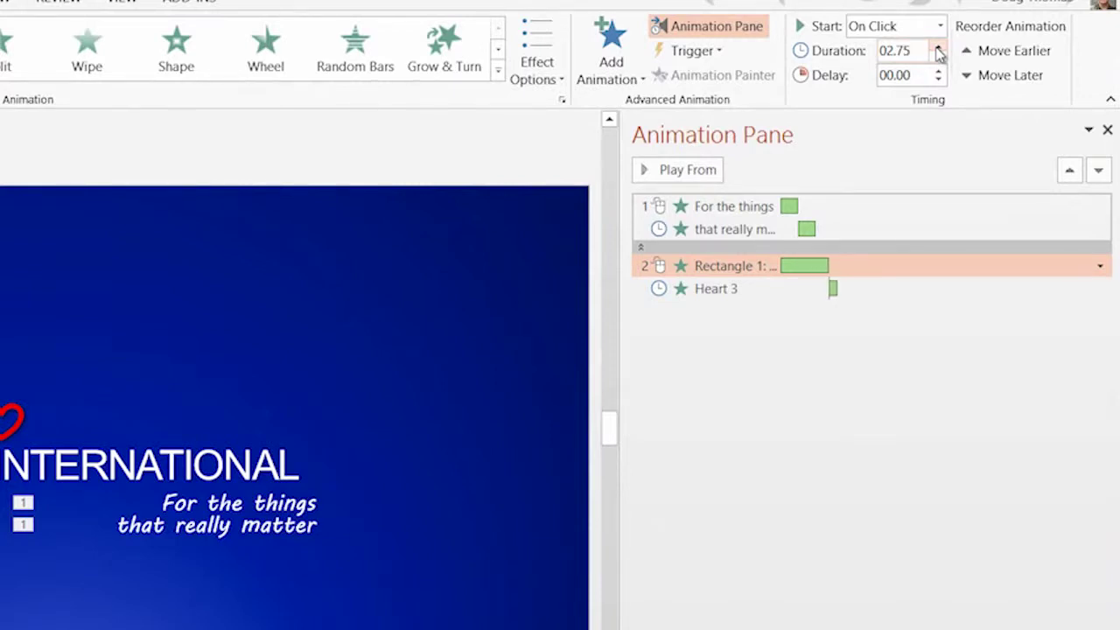
pyautogui.click(937, 47)
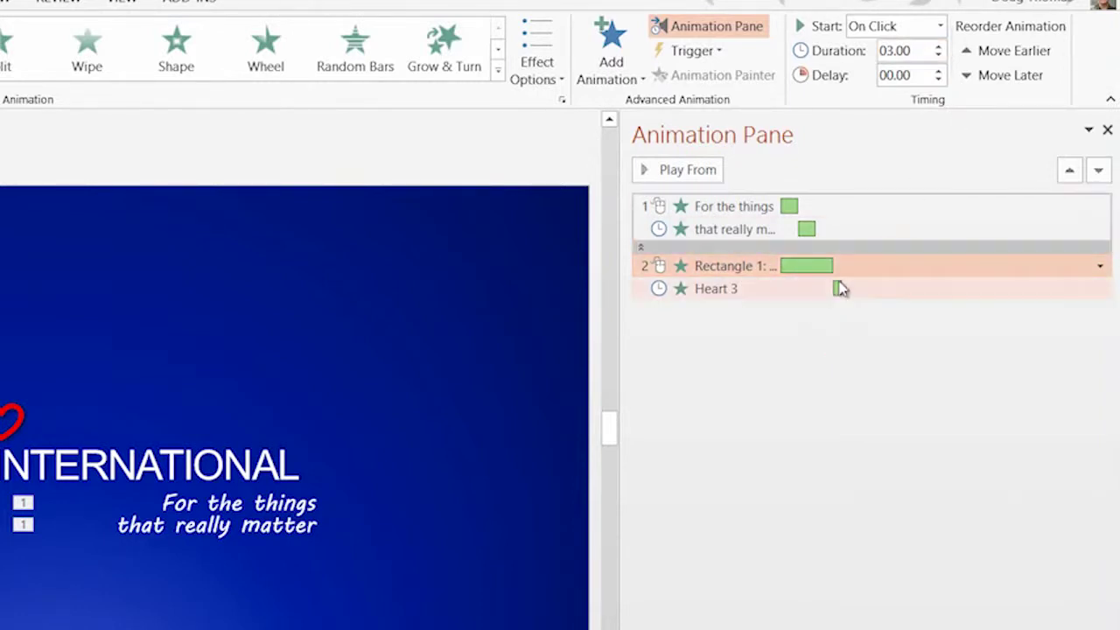
# Give the Heart 3 fade a 1.2-second duration and 4.2-second delay on the timeline
pyautogui.click(741, 297)
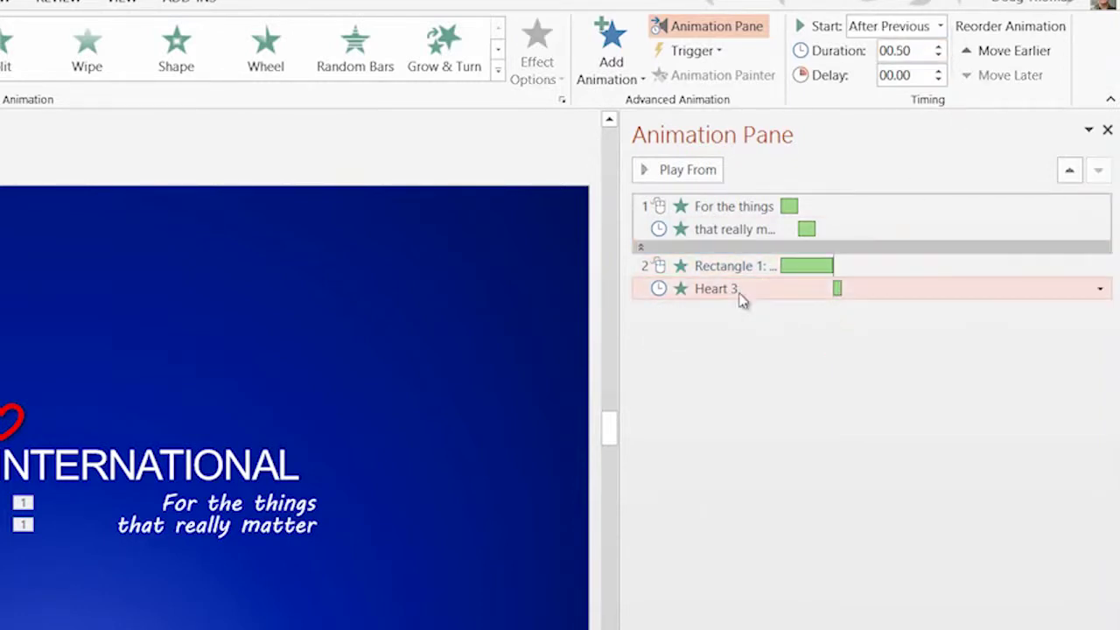
pyautogui.moveTo(734, 278); pyautogui.dragTo(750, 203)
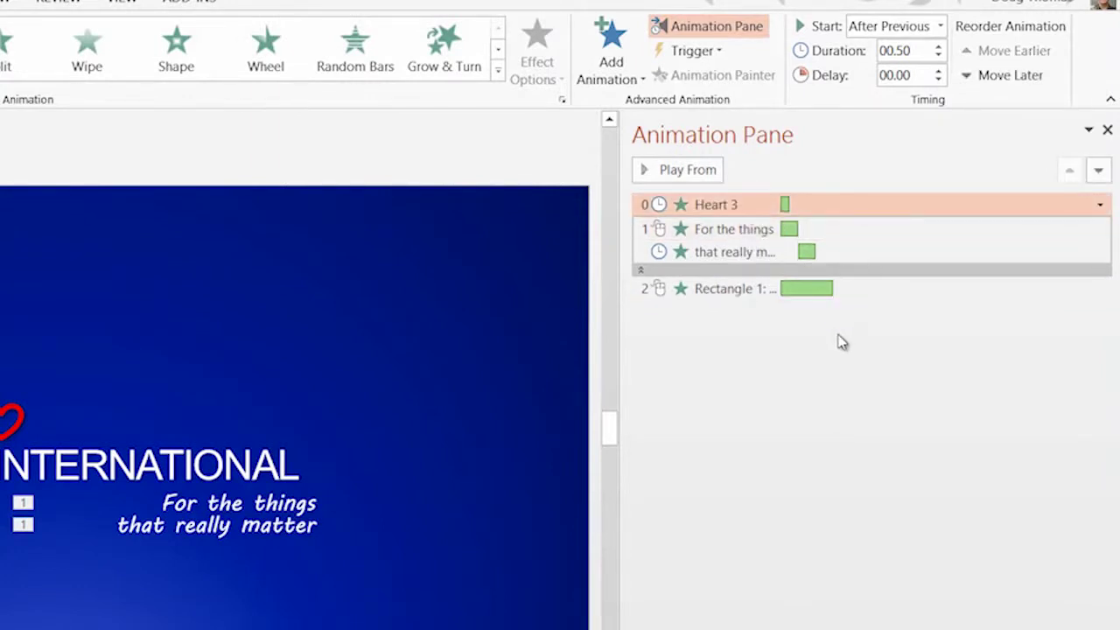
pyautogui.hotkey('ctrl', 'z')
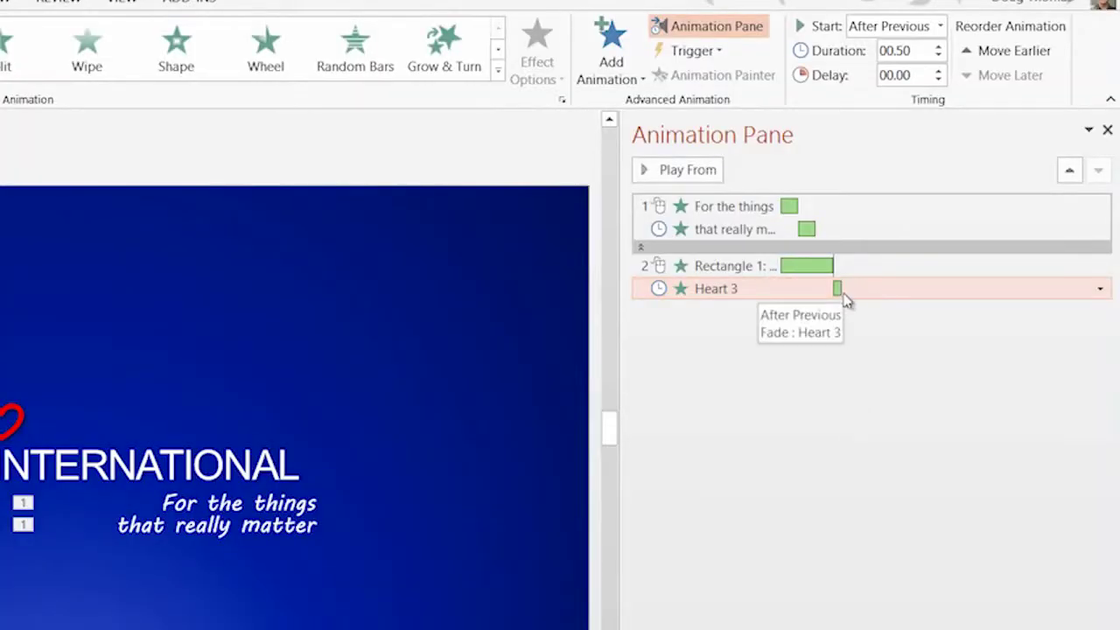
pyautogui.moveTo(840, 290); pyautogui.dragTo(854, 292)
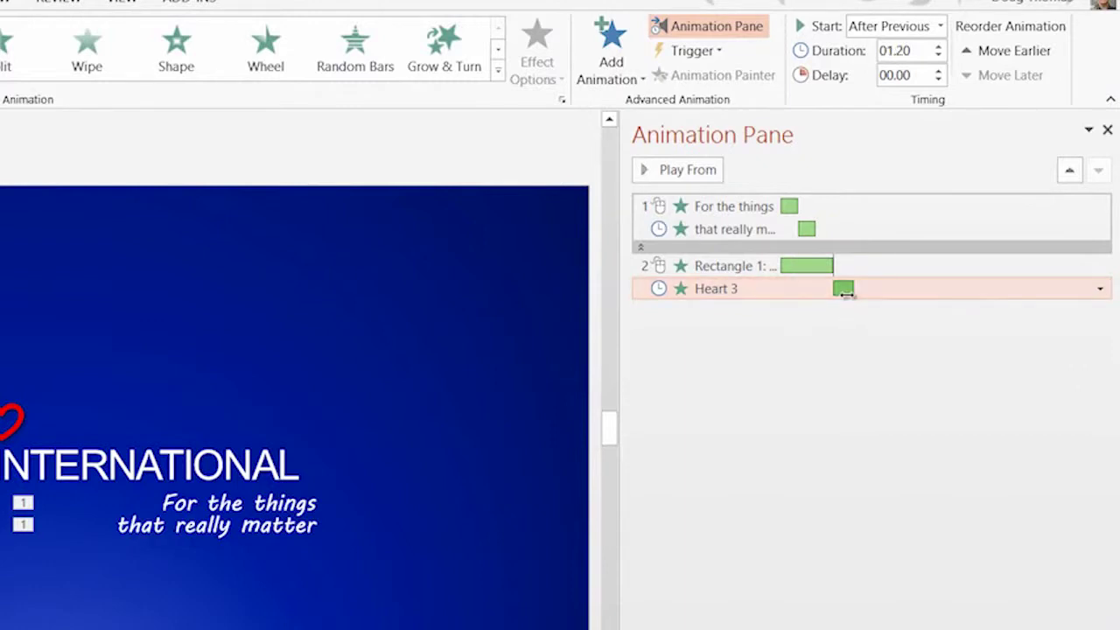
pyautogui.moveTo(844, 290); pyautogui.dragTo(916, 287)
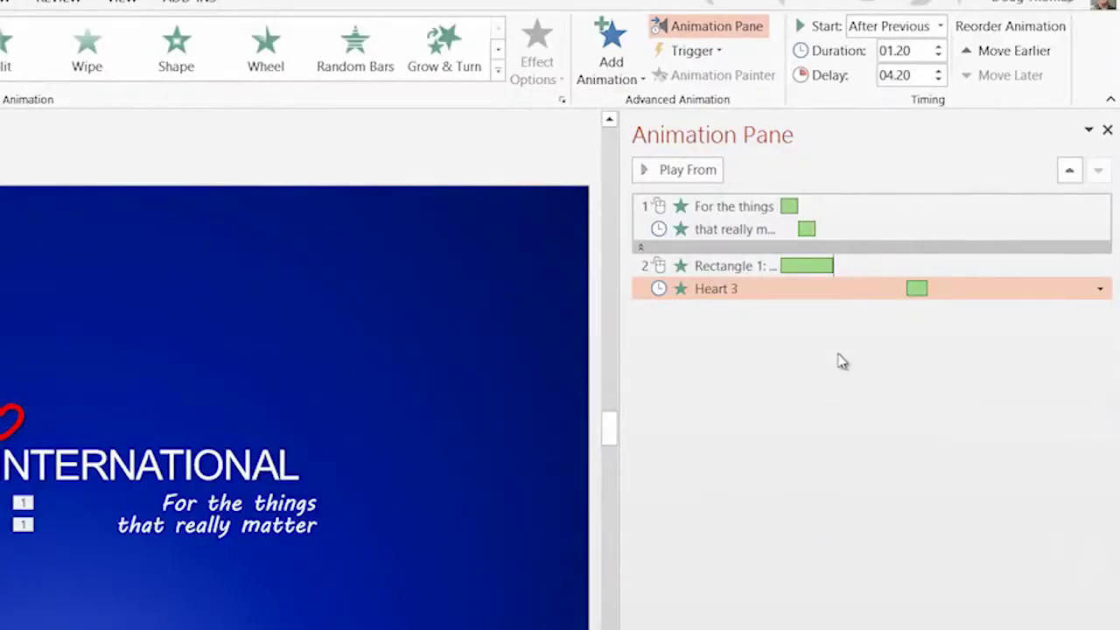
pyautogui.click(839, 362)
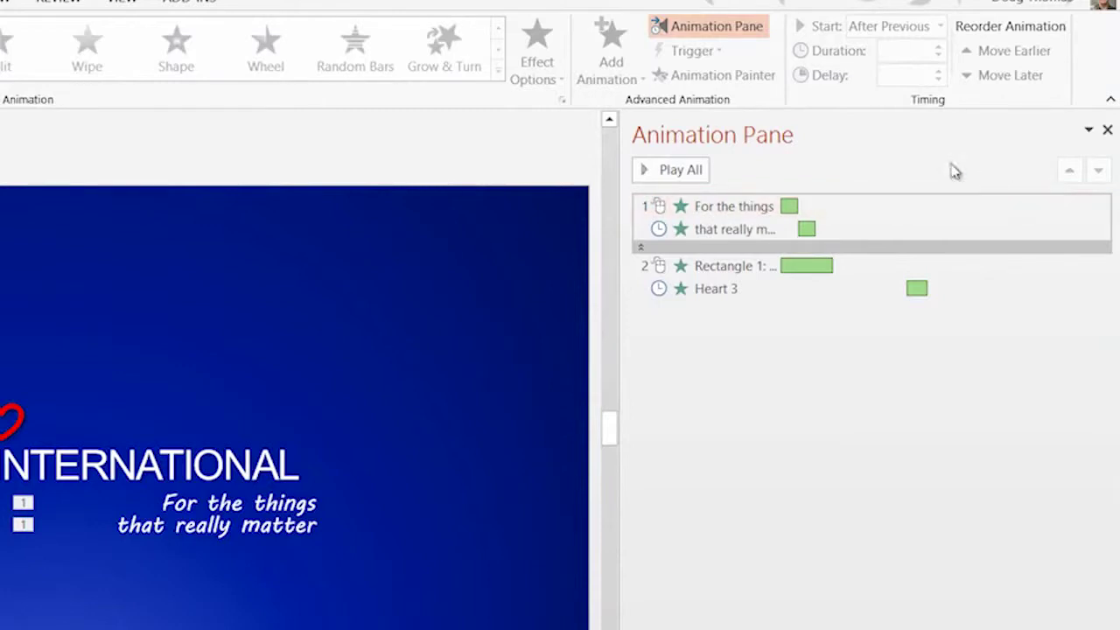
# Set the For the things animation's Start to After Previous
pyautogui.click(885, 207)
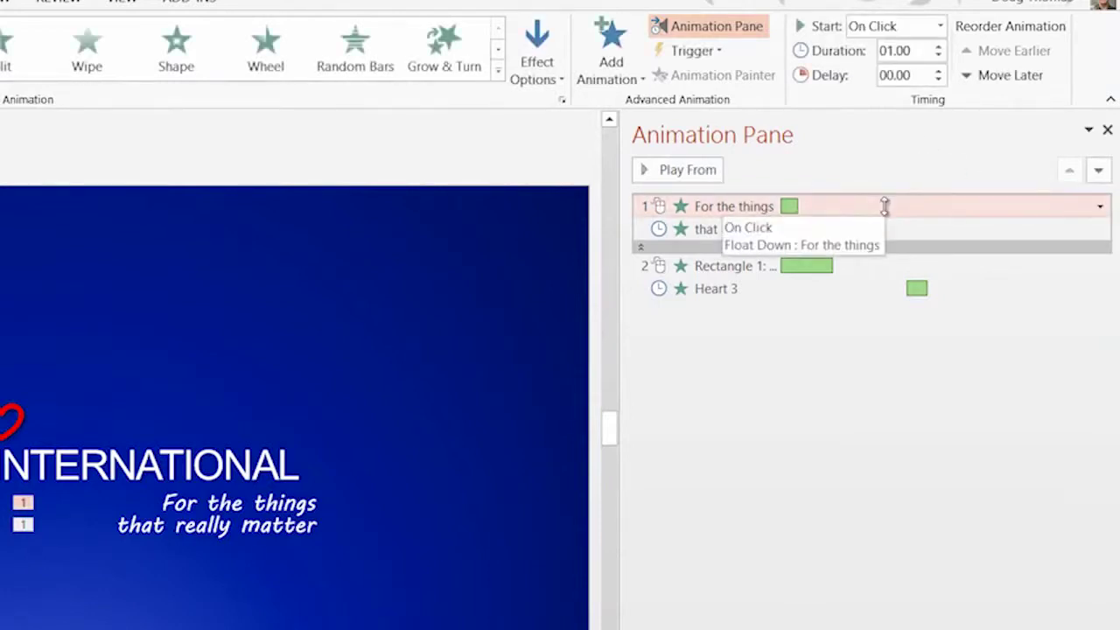
pyautogui.click(933, 29)
pyautogui.click(918, 94)
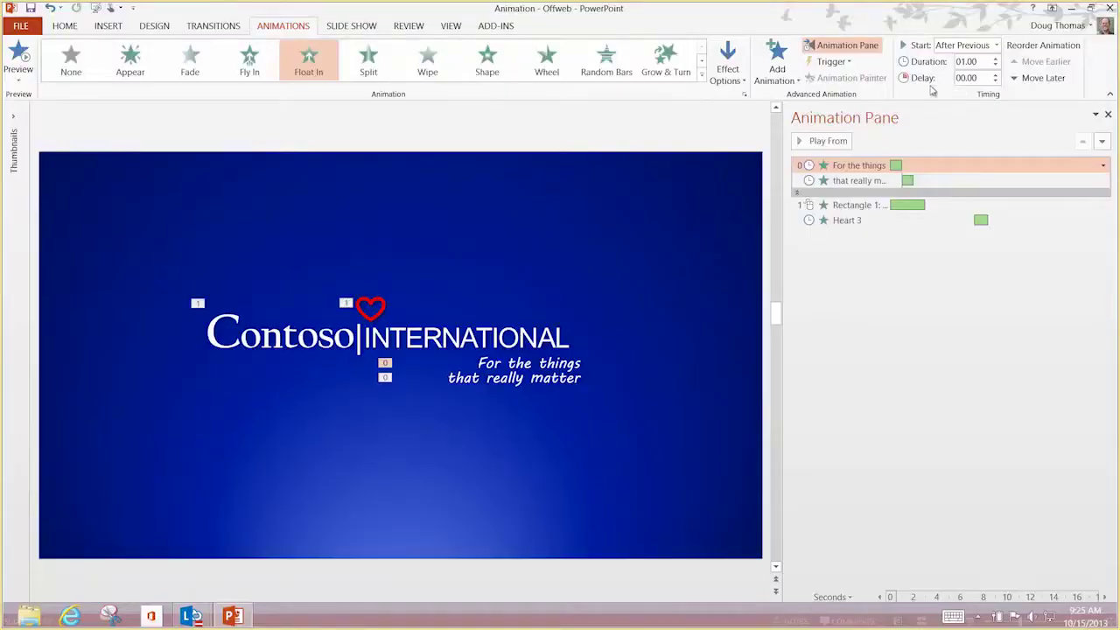
# Expand the slide thumbnails pane
pyautogui.click(351, 27)
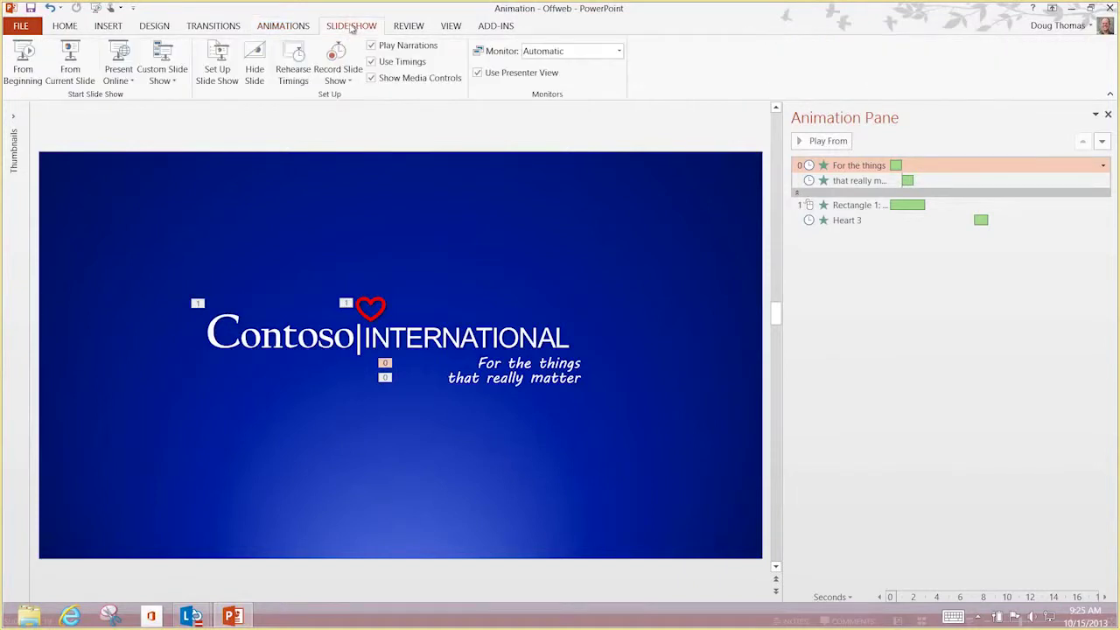
pyautogui.moveTo(35, 144); pyautogui.dragTo(70, 145)
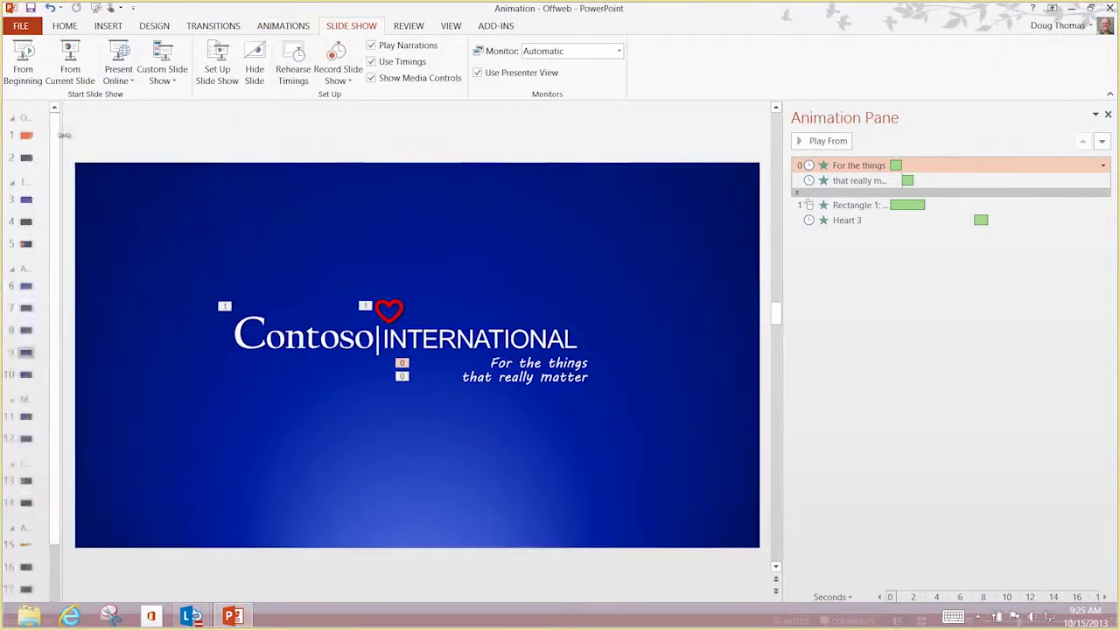
pyautogui.click(35, 383)
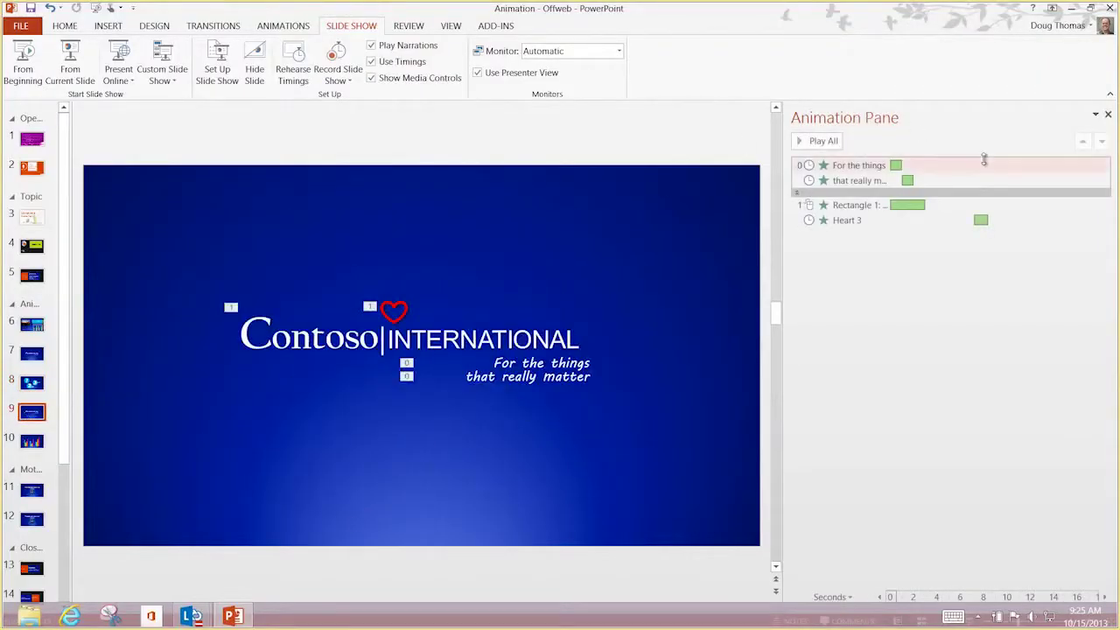
# Return the For the things animation to Start On Click and go to slide 8
pyautogui.click(982, 165)
pyautogui.click(1103, 164)
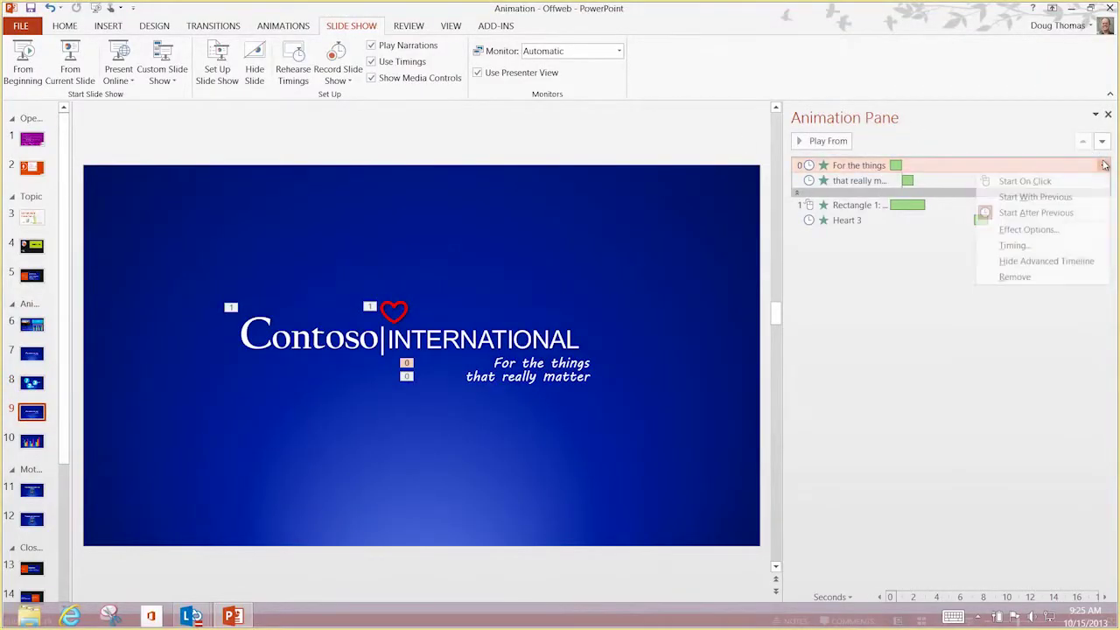
pyautogui.click(1019, 180)
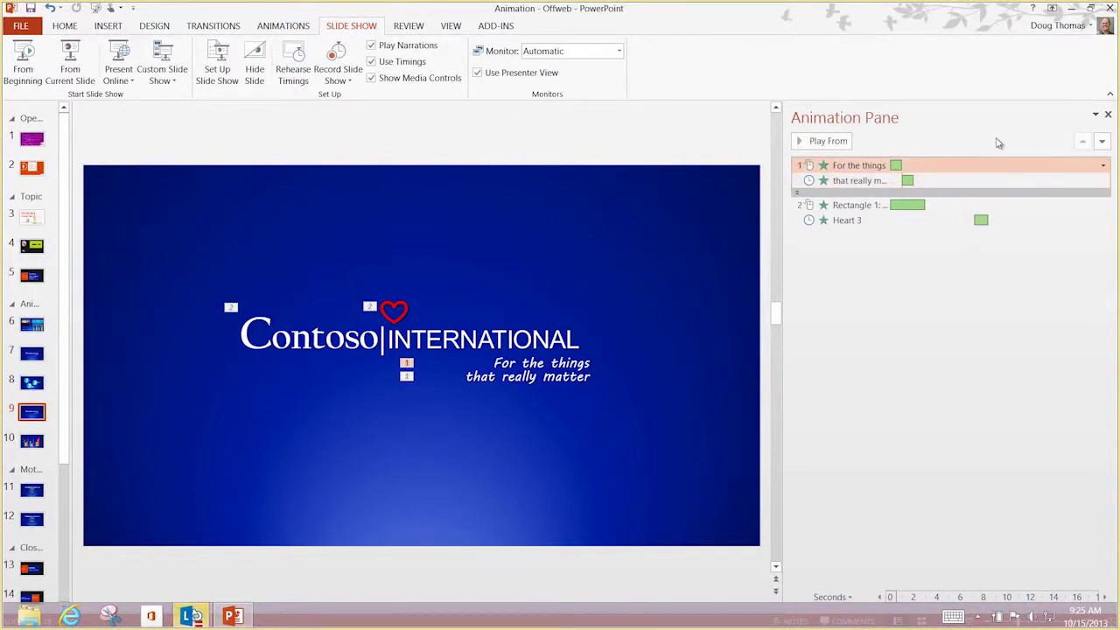
pyautogui.click(40, 385)
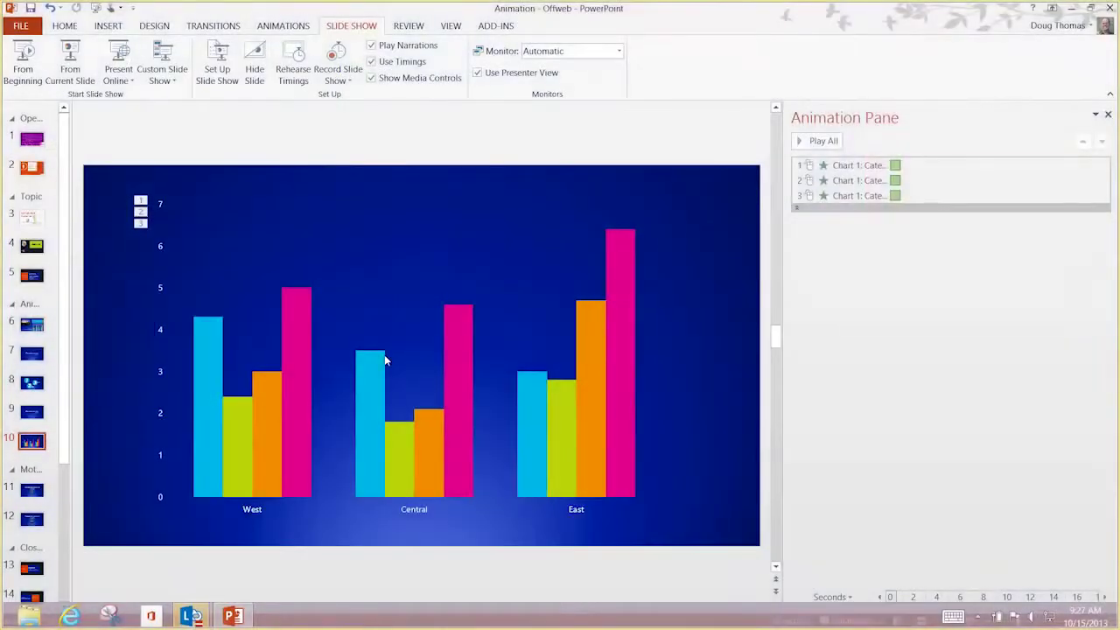
# Set the chart's Wipe to come From Bottom, sequenced By Series, after trying From Left
pyautogui.click(385, 359)
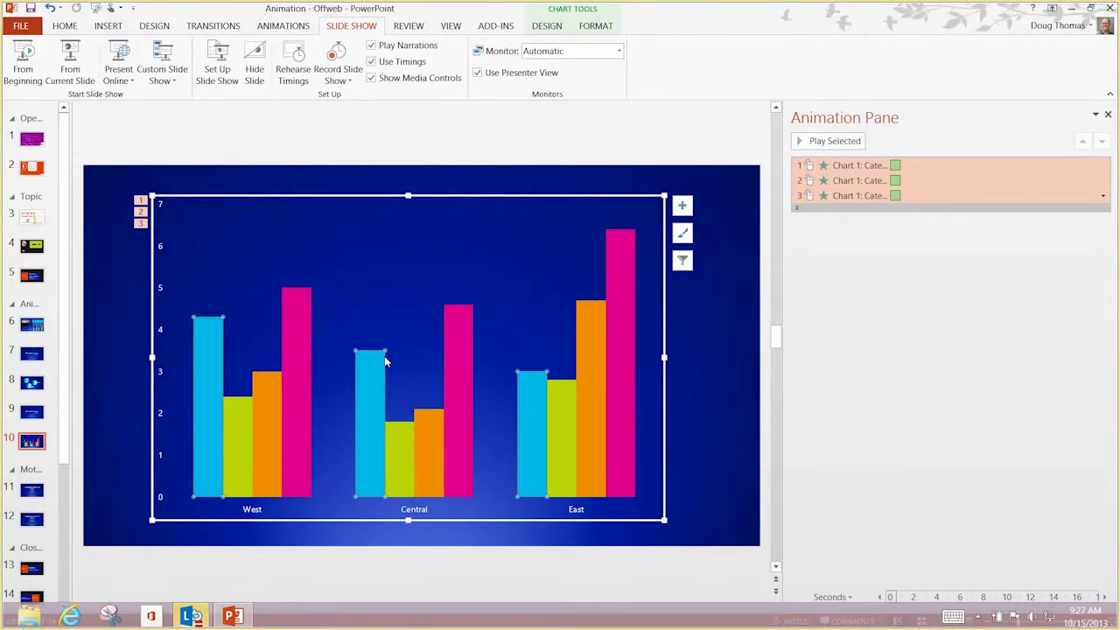
pyautogui.click(296, 27)
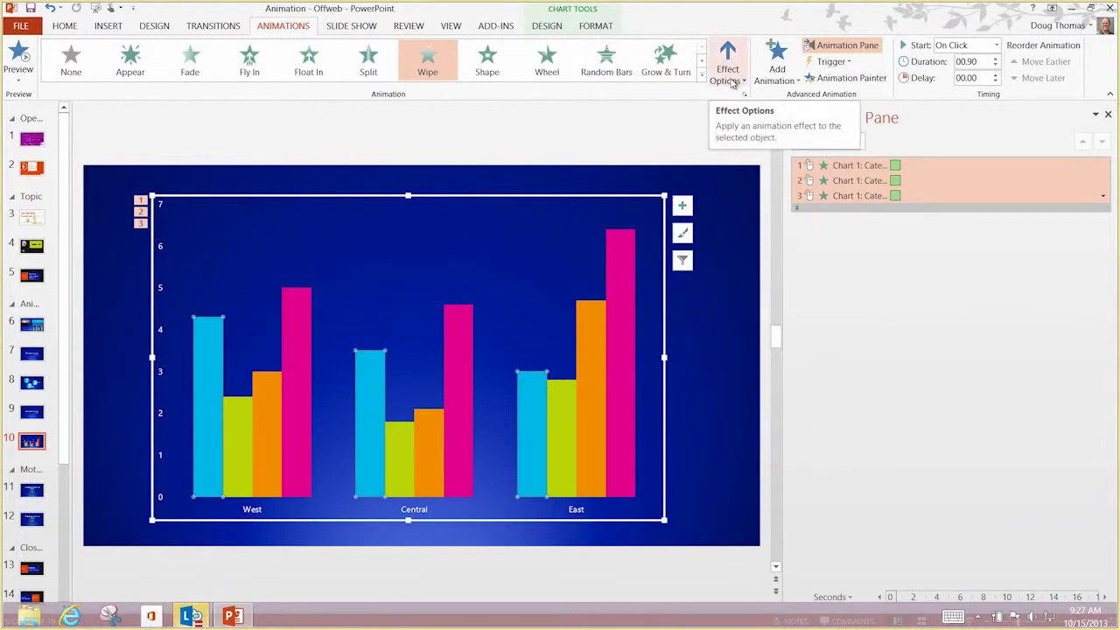
pyautogui.click(733, 81)
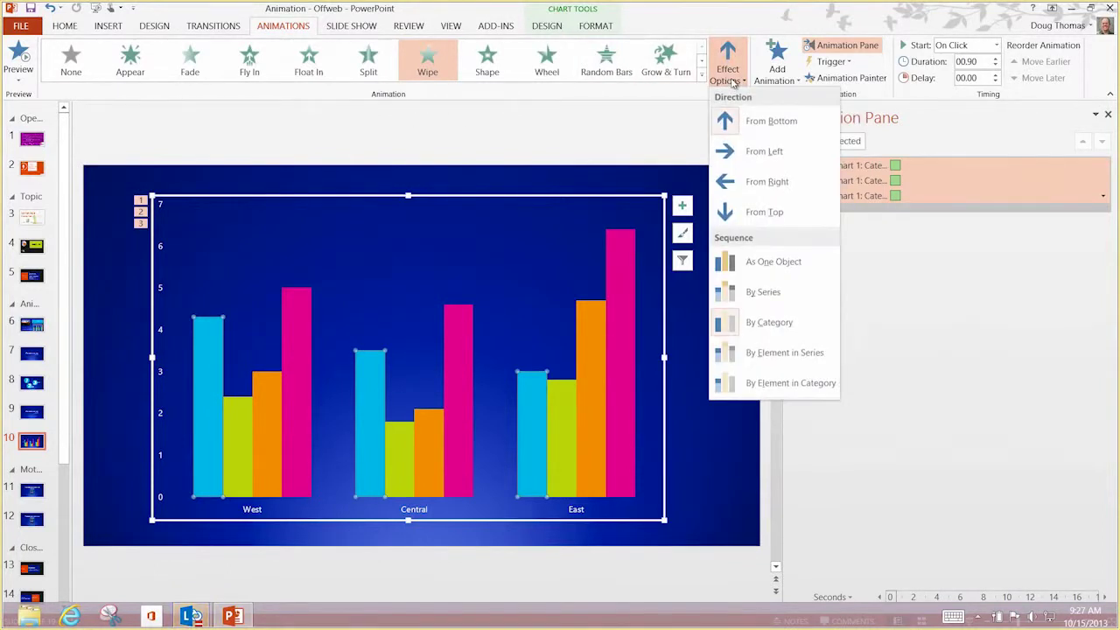
pyautogui.click(750, 153)
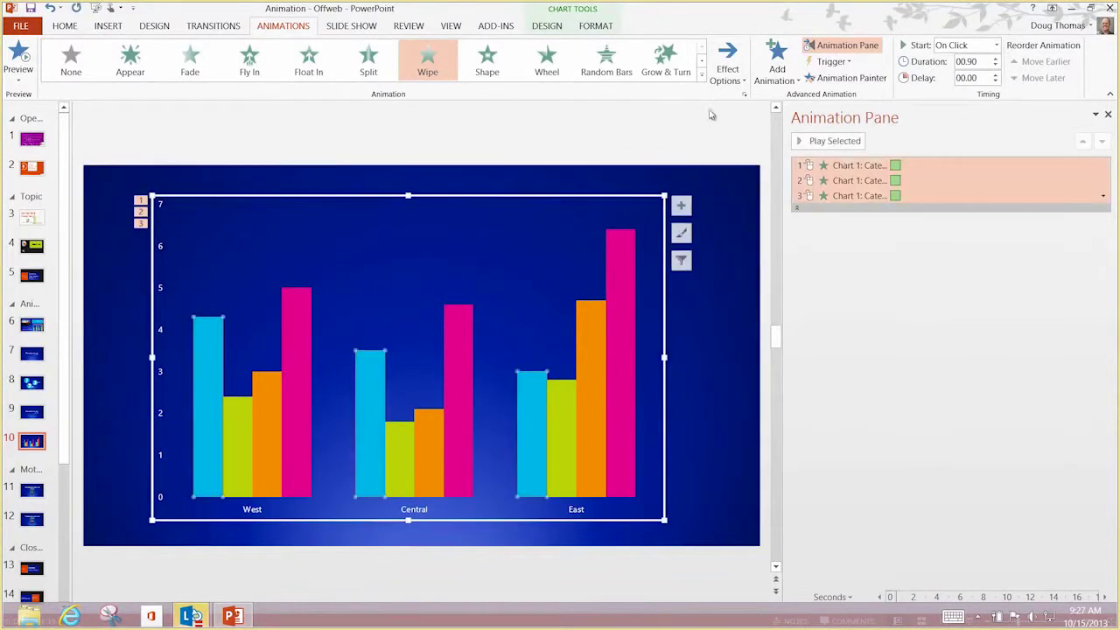
pyautogui.click(730, 79)
pyautogui.click(759, 125)
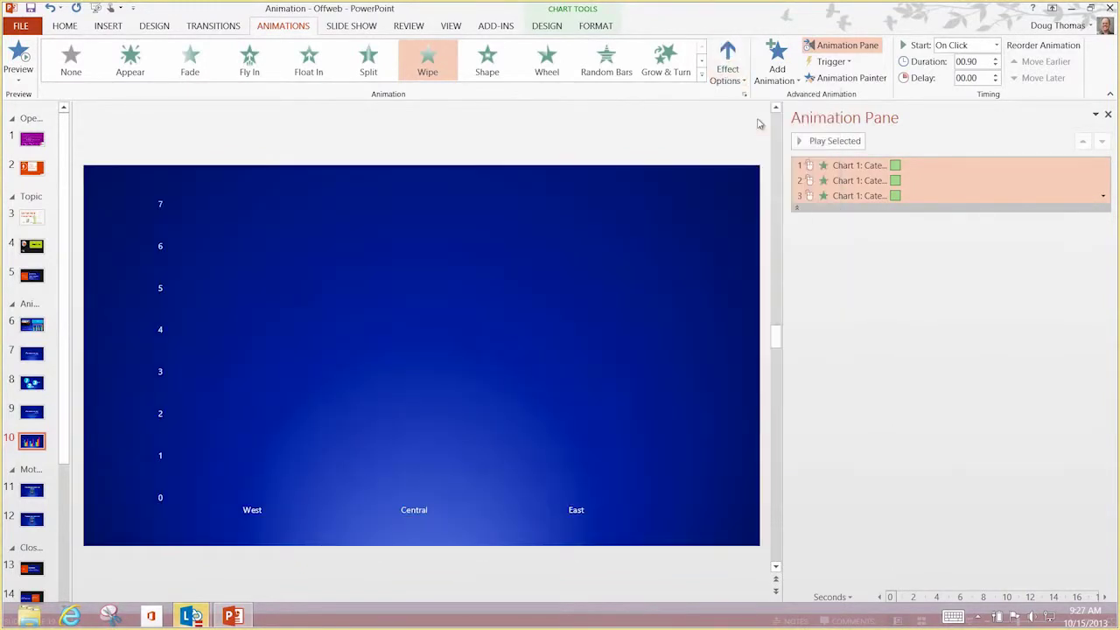
pyautogui.click(730, 79)
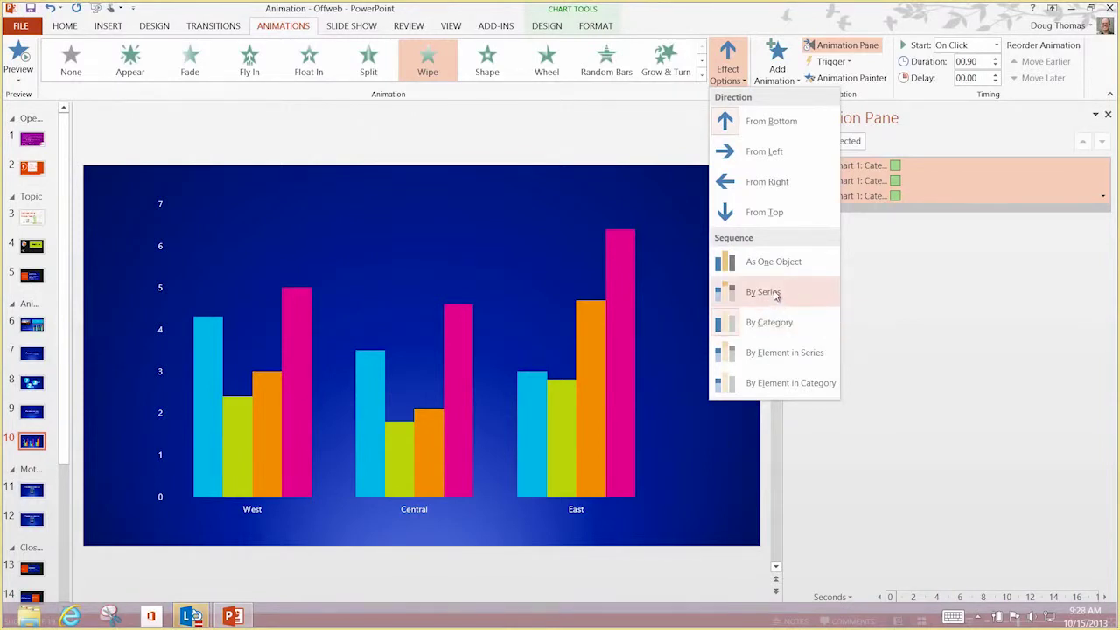
pyautogui.click(775, 294)
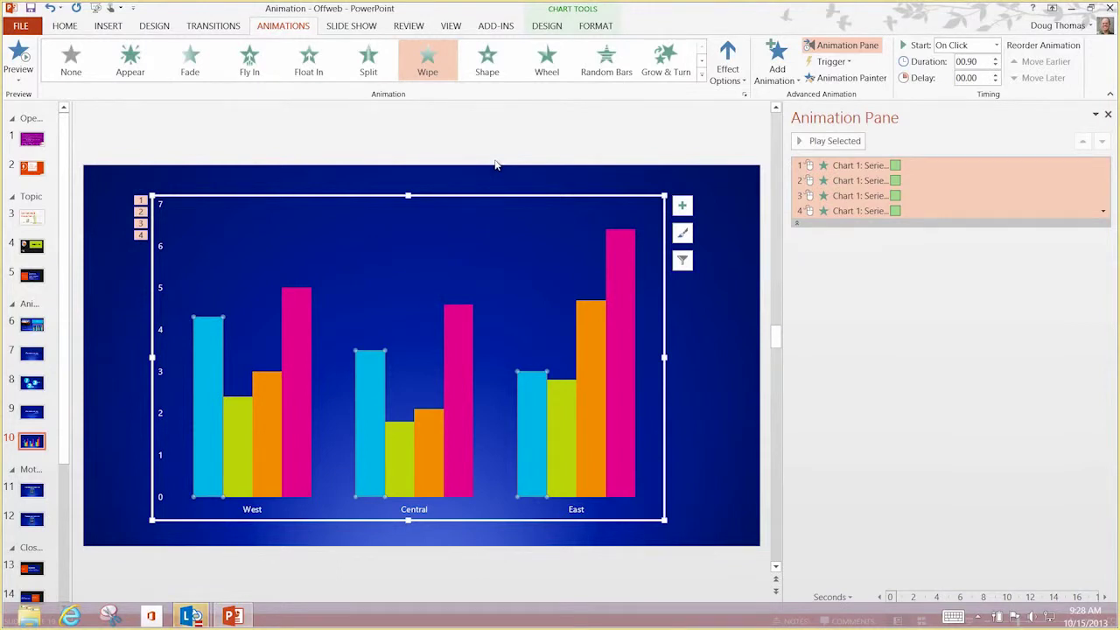
# Play slide 10's chart series animation as a slide show from the current slide
pyautogui.click(371, 30)
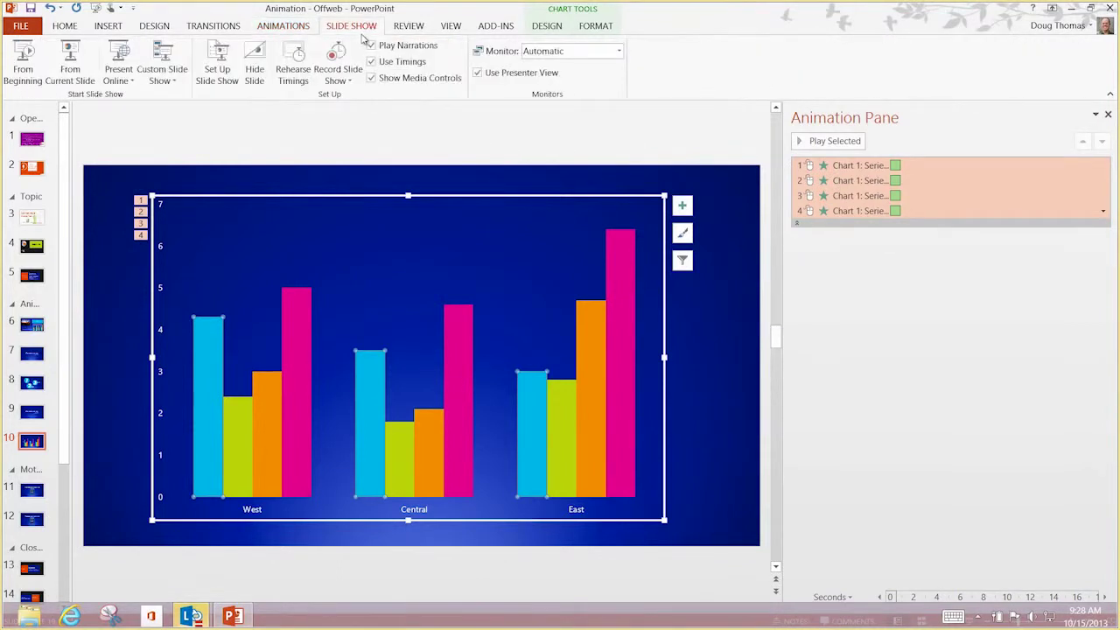
pyautogui.click(70, 65)
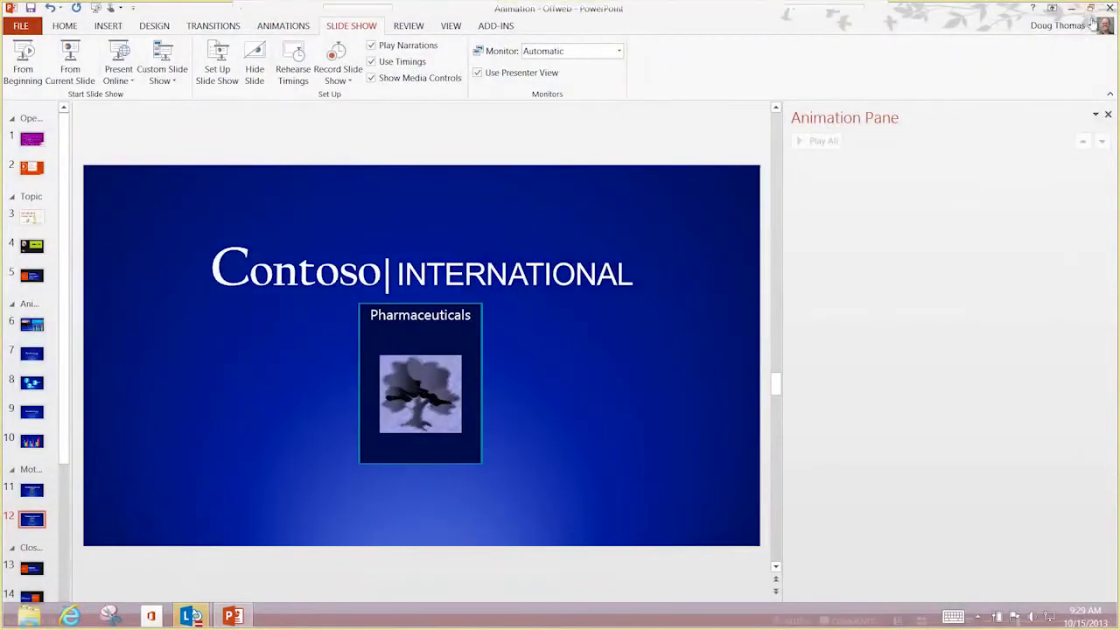
pyautogui.click(1106, 114)
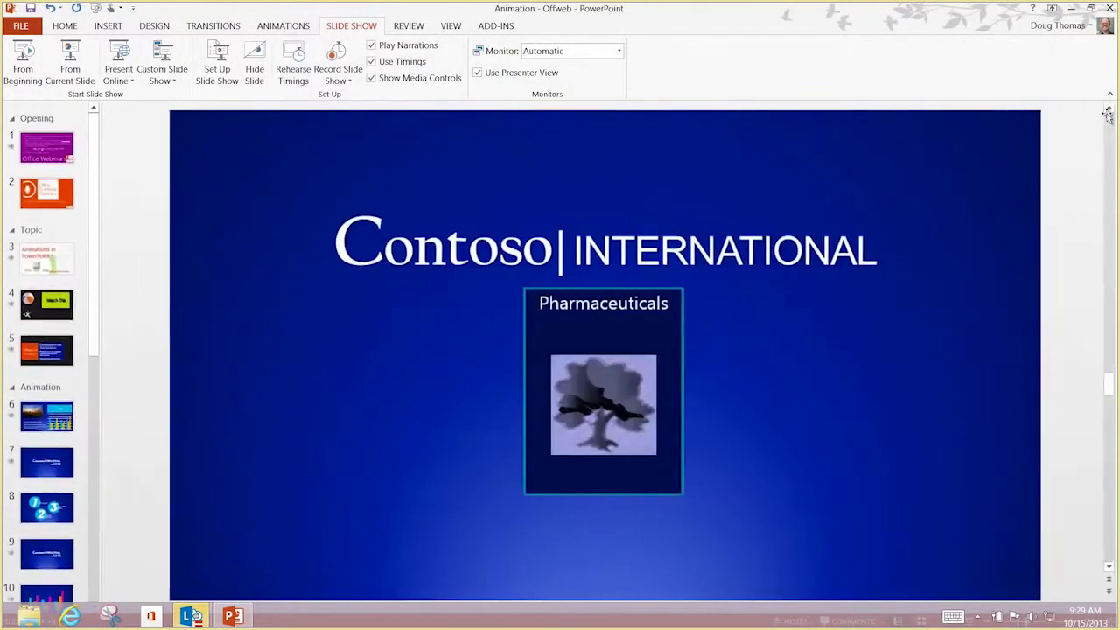
pyautogui.moveTo(623, 411); pyautogui.dragTo(396, 411)
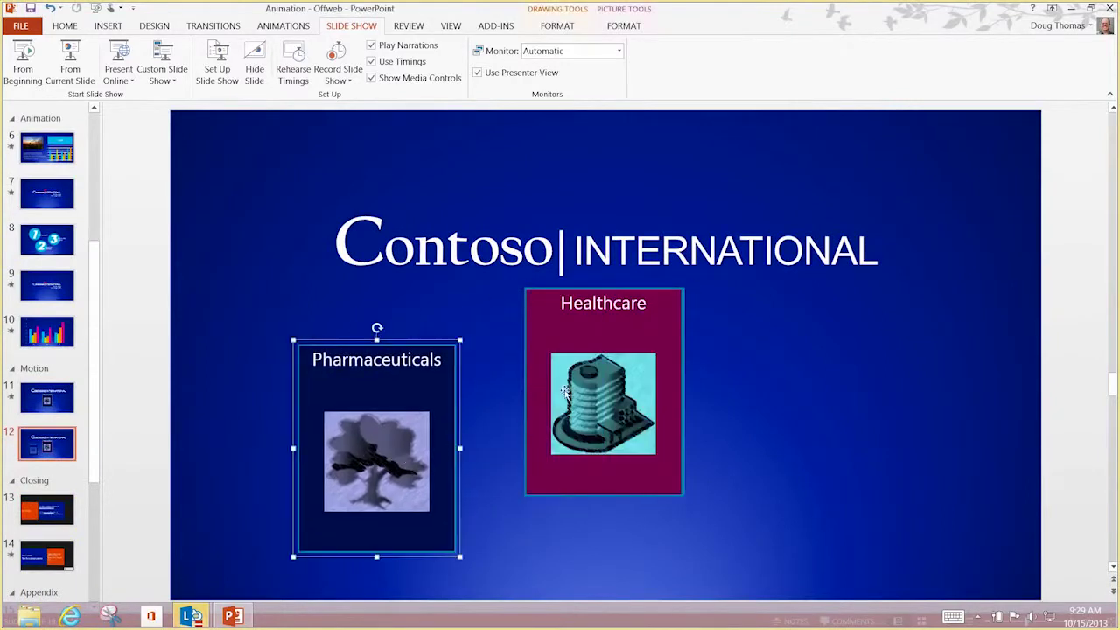
pyautogui.moveTo(665, 394); pyautogui.dragTo(839, 394)
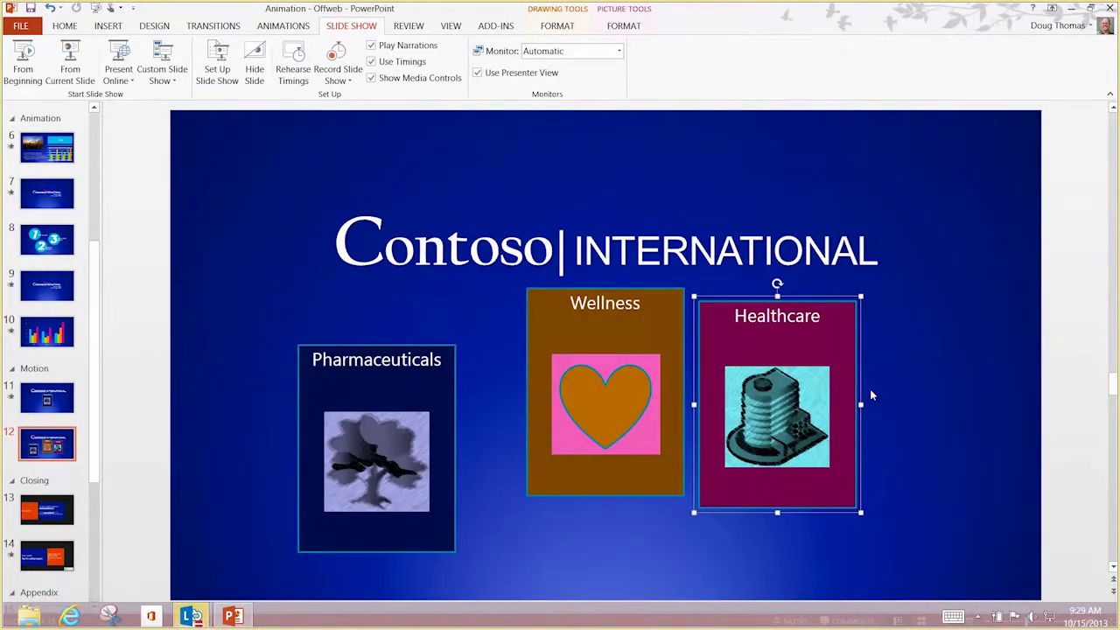
pyautogui.hotkey('ctrl', 'z')
pyautogui.hotkey('ctrl', 'z')
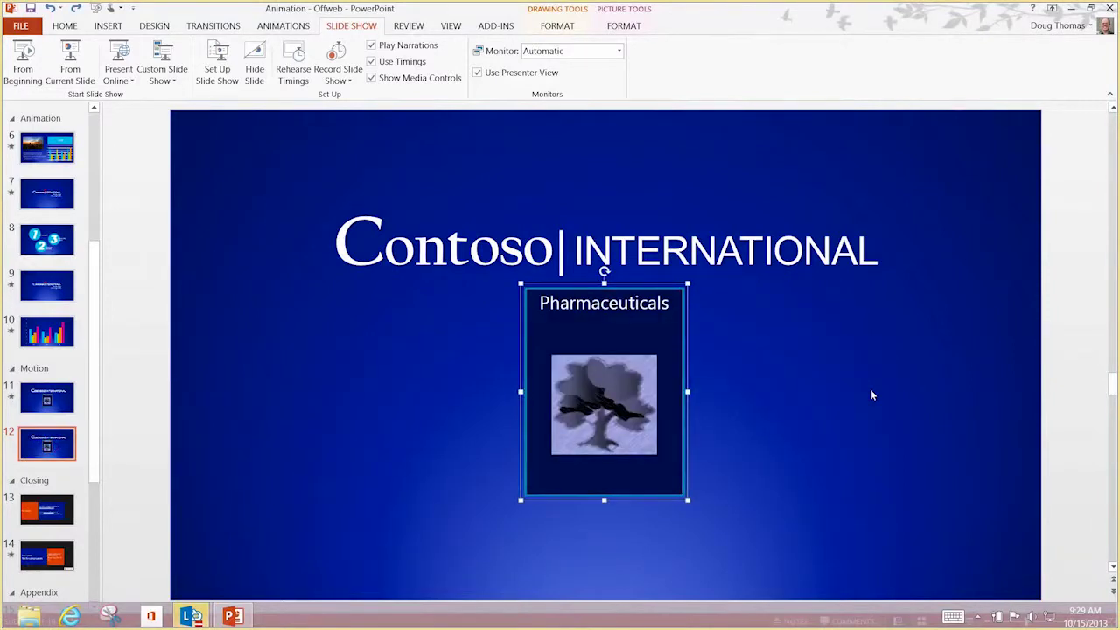
# Open the Selection Pane from Home > Arrange to list slide 12's object groups
pyautogui.click(64, 26)
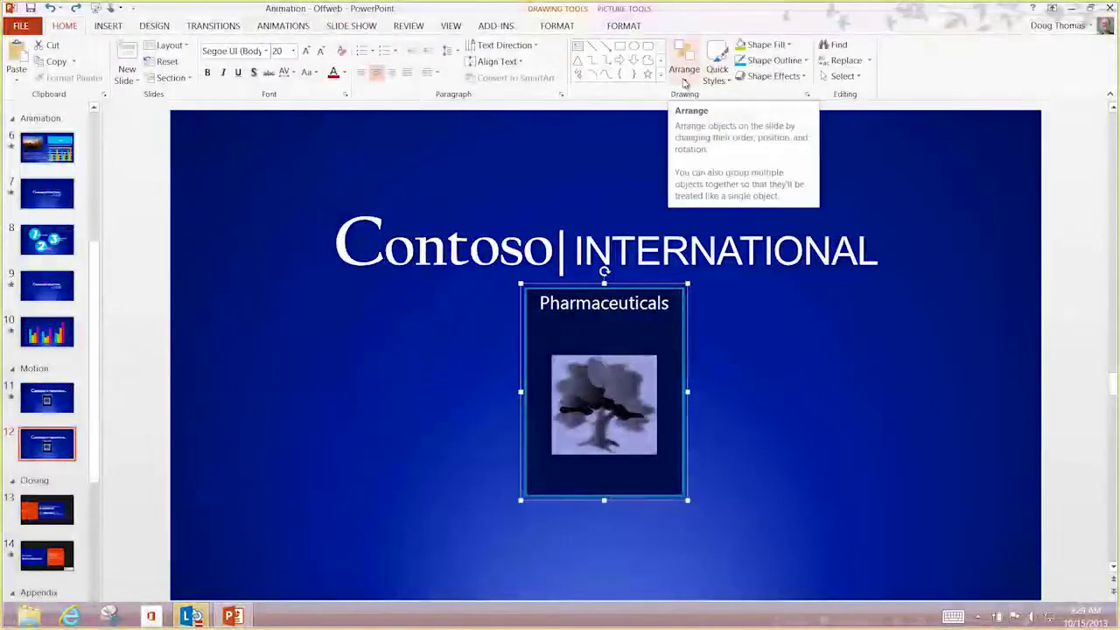
pyautogui.click(685, 79)
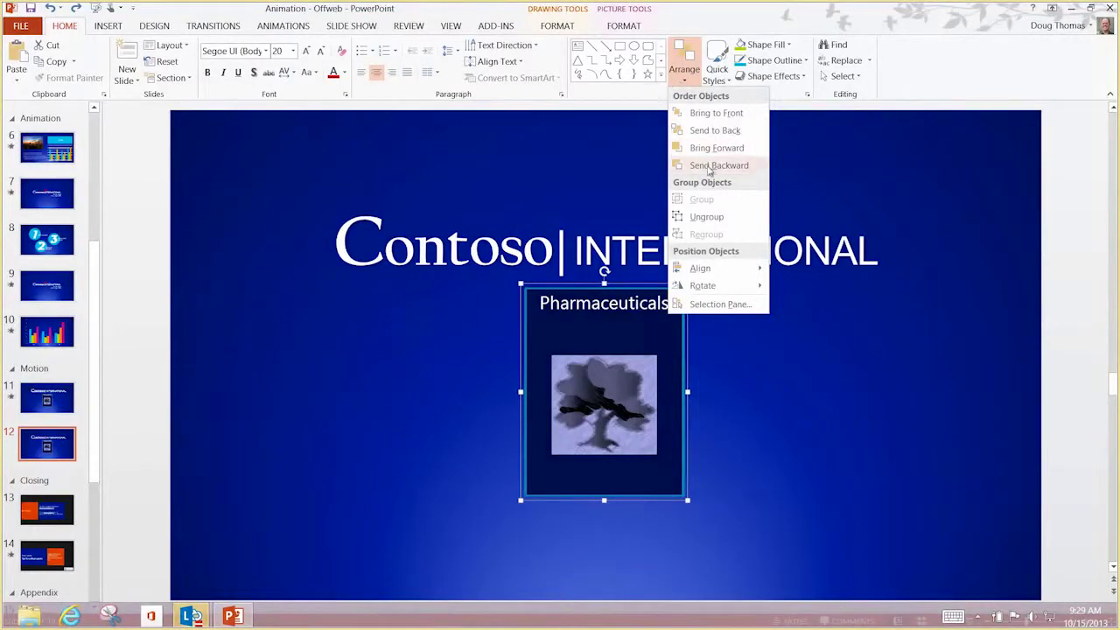
pyautogui.click(740, 306)
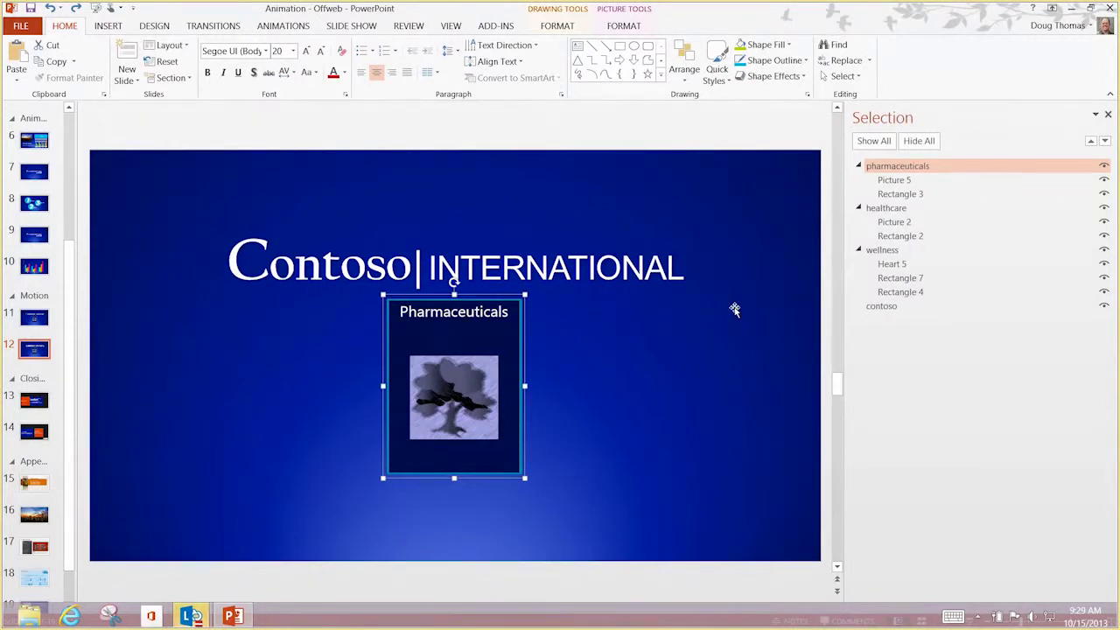
pyautogui.click(908, 215)
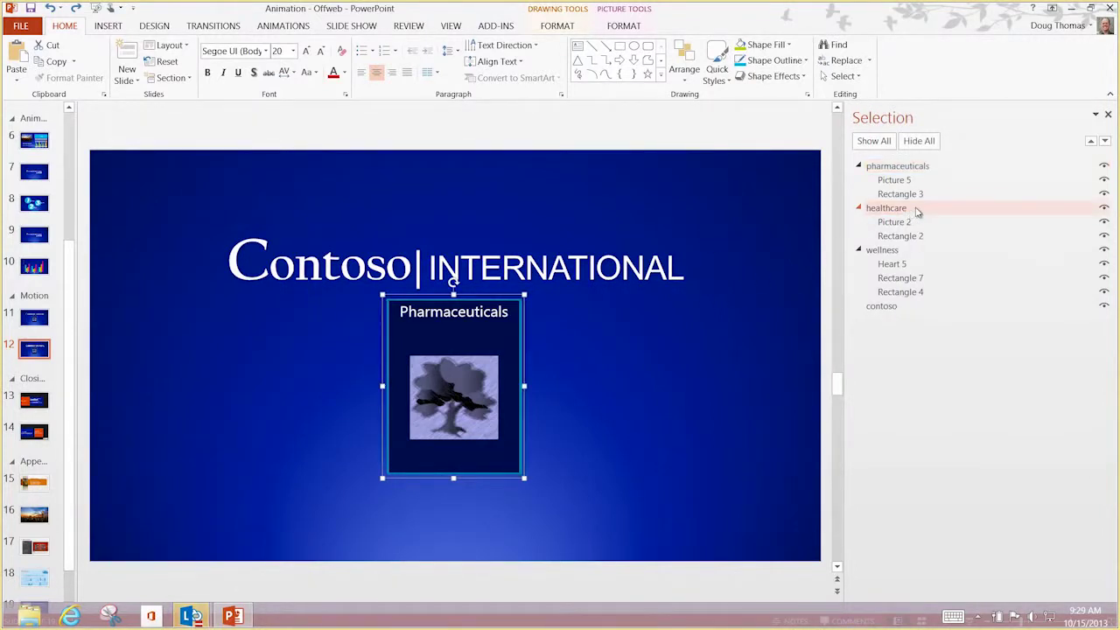
pyautogui.click(915, 210)
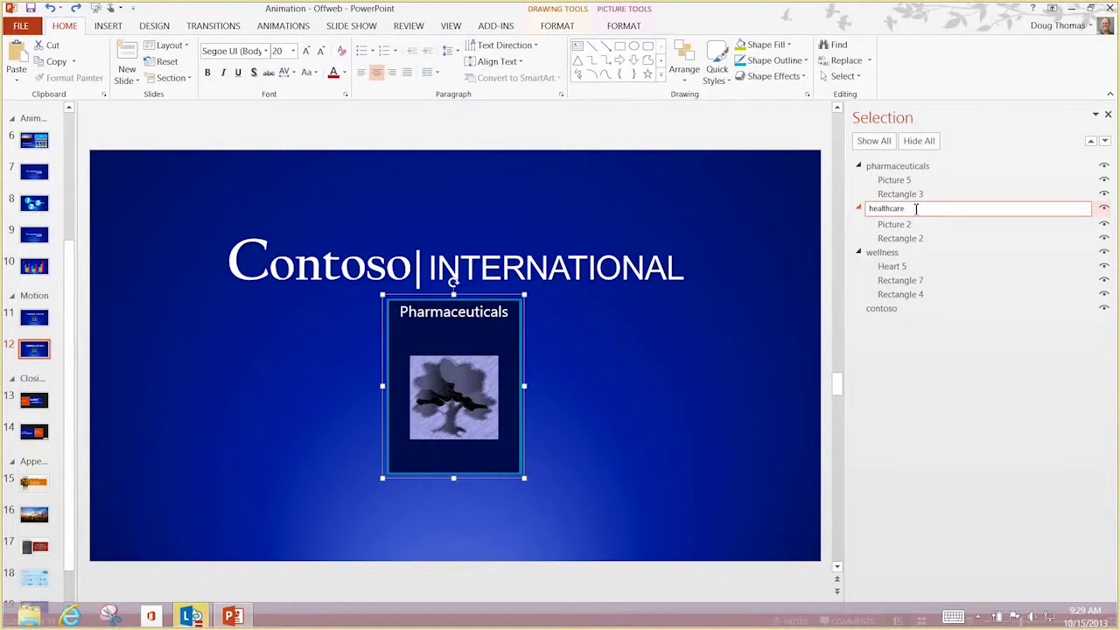
pyautogui.click(979, 168)
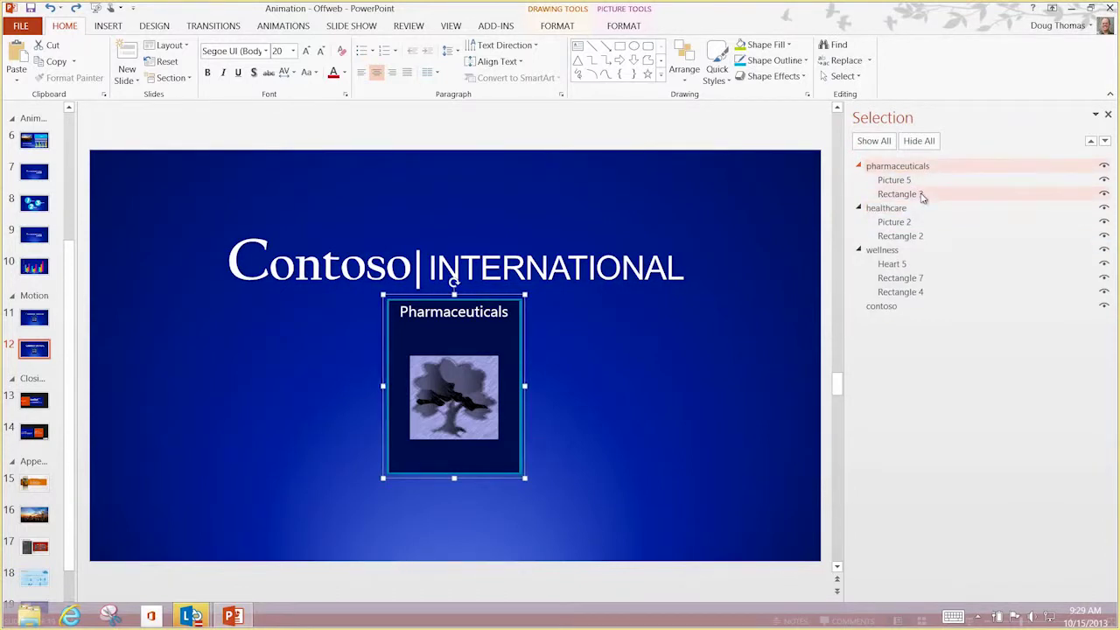
pyautogui.click(920, 197)
pyautogui.click(898, 184)
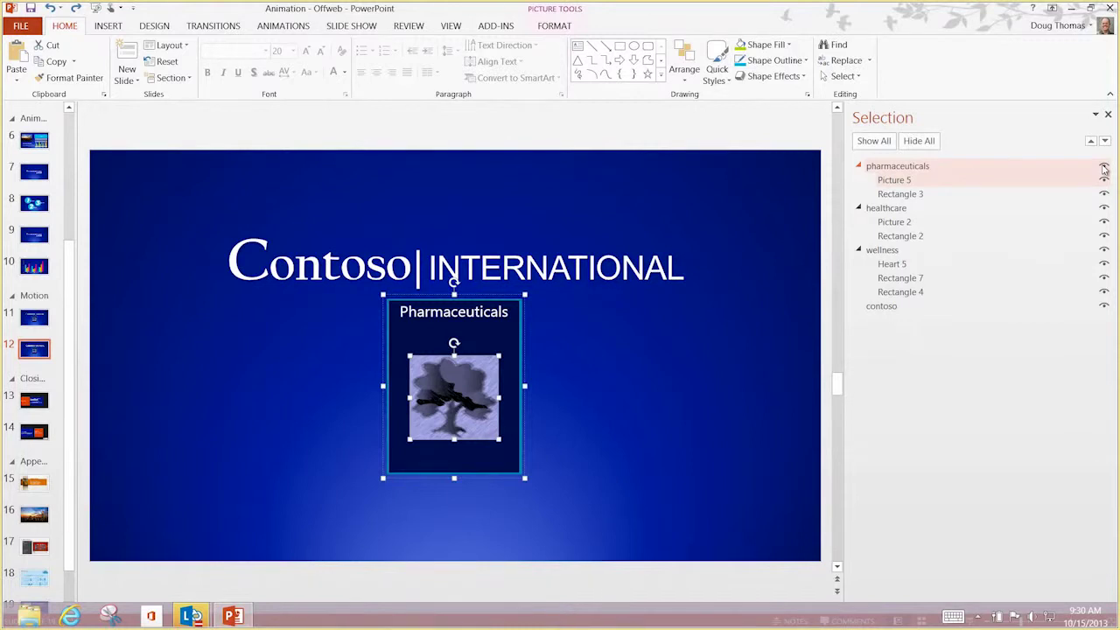
pyautogui.click(1104, 166)
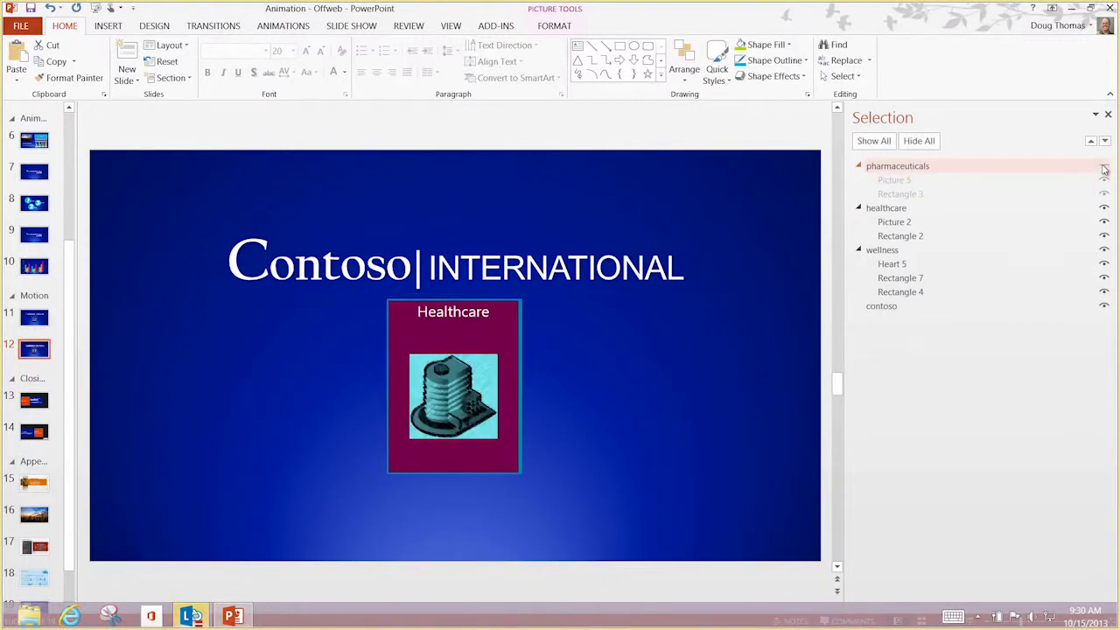
pyautogui.click(1104, 209)
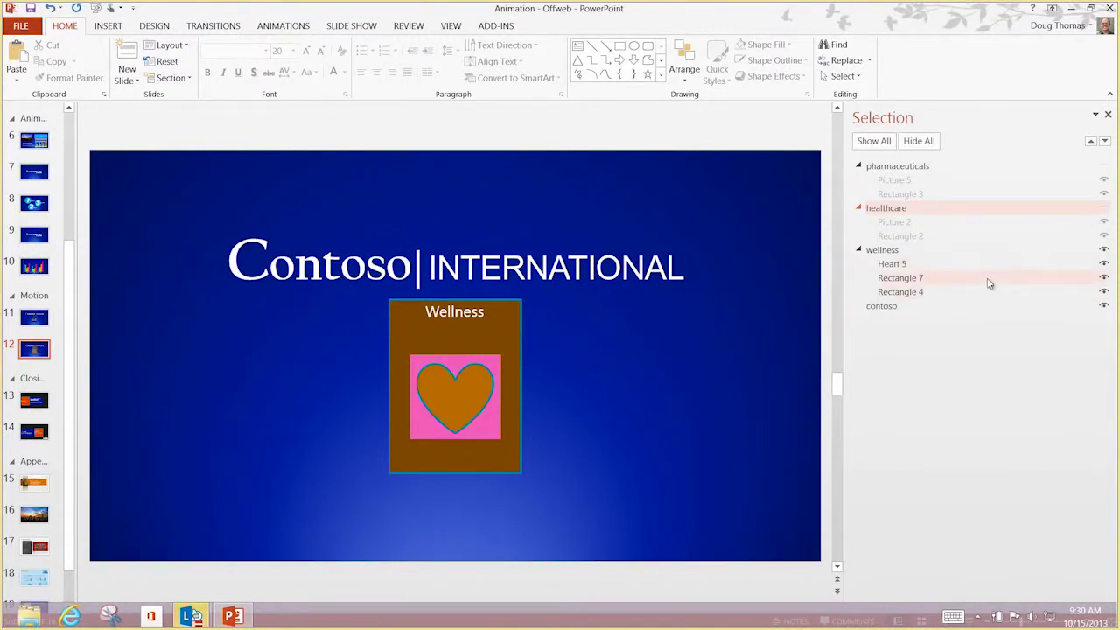
pyautogui.click(1104, 278)
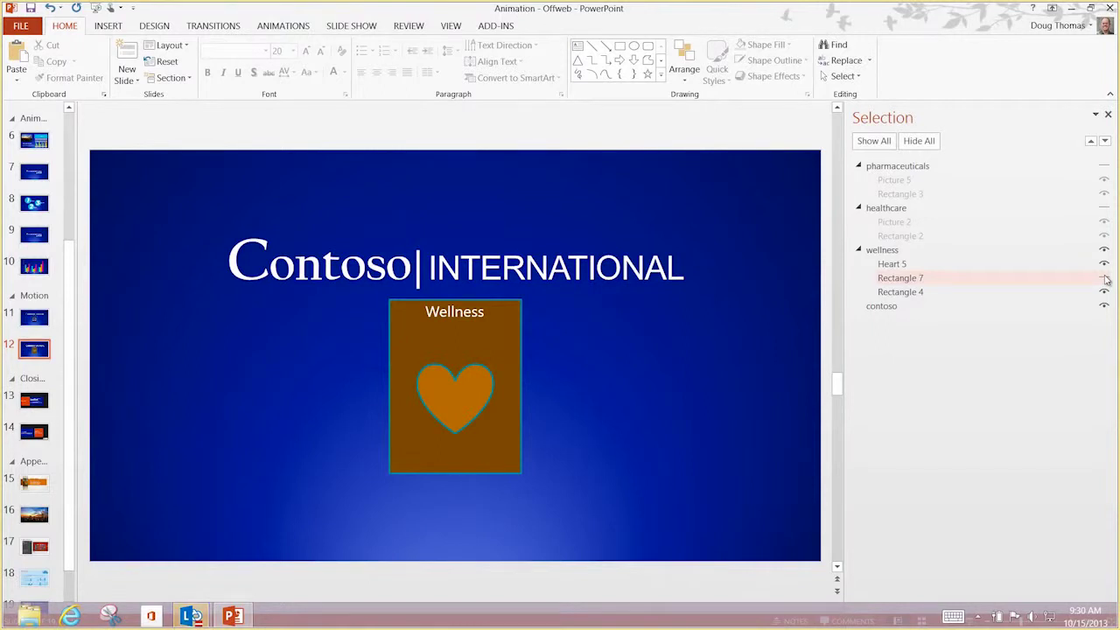
# Unhide all objects and give the pharmaceuticals group a Lines motion path ending upper left
pyautogui.click(873, 141)
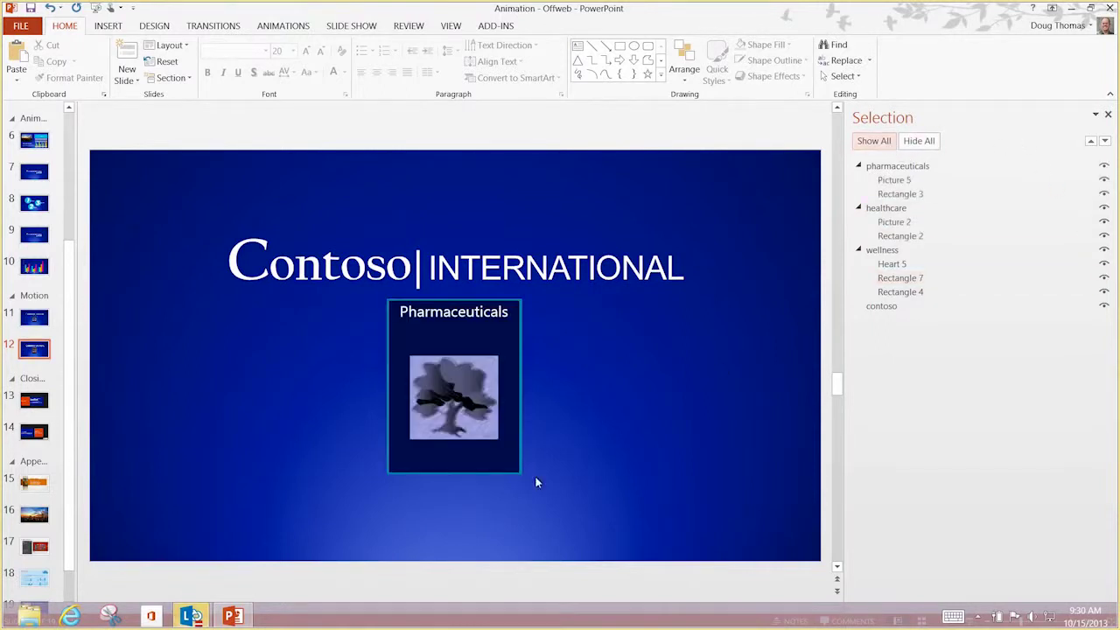
pyautogui.click(441, 395)
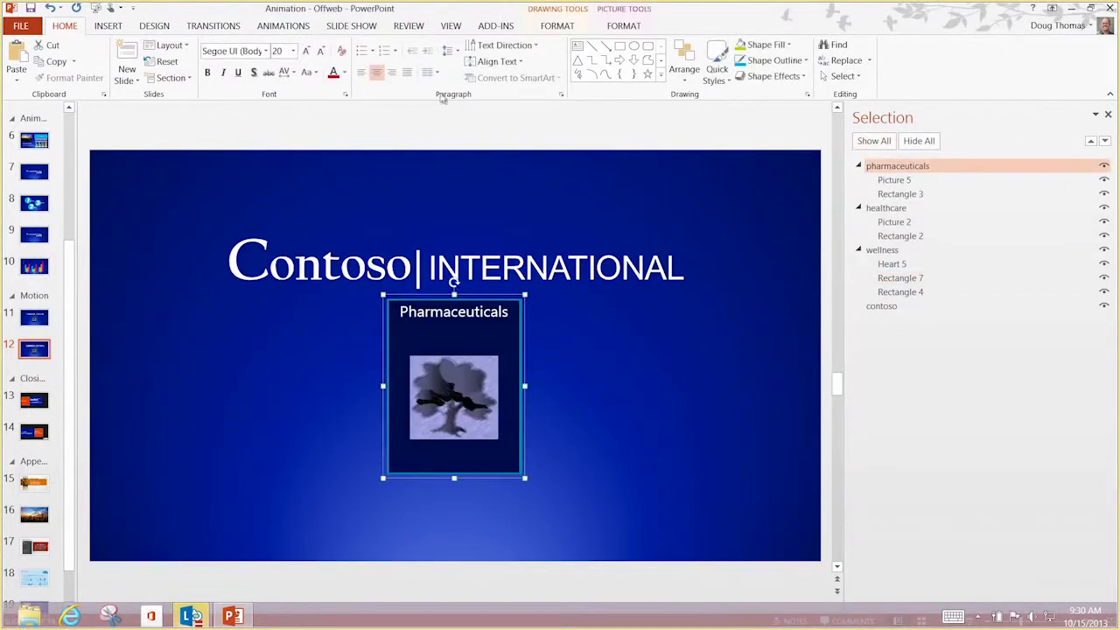
pyautogui.click(290, 28)
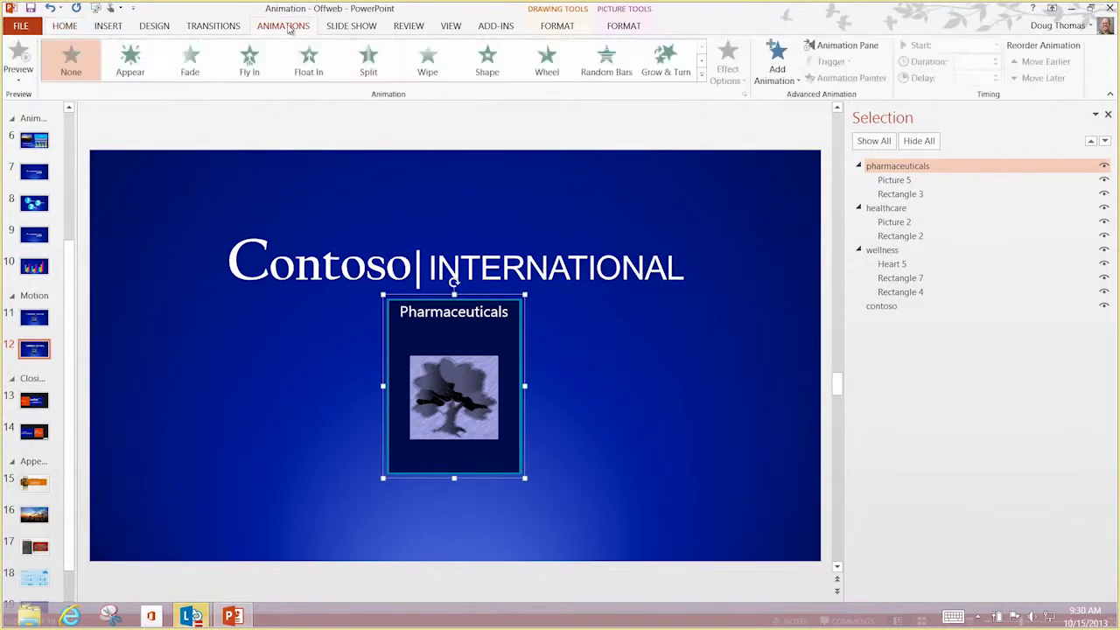
pyautogui.click(778, 63)
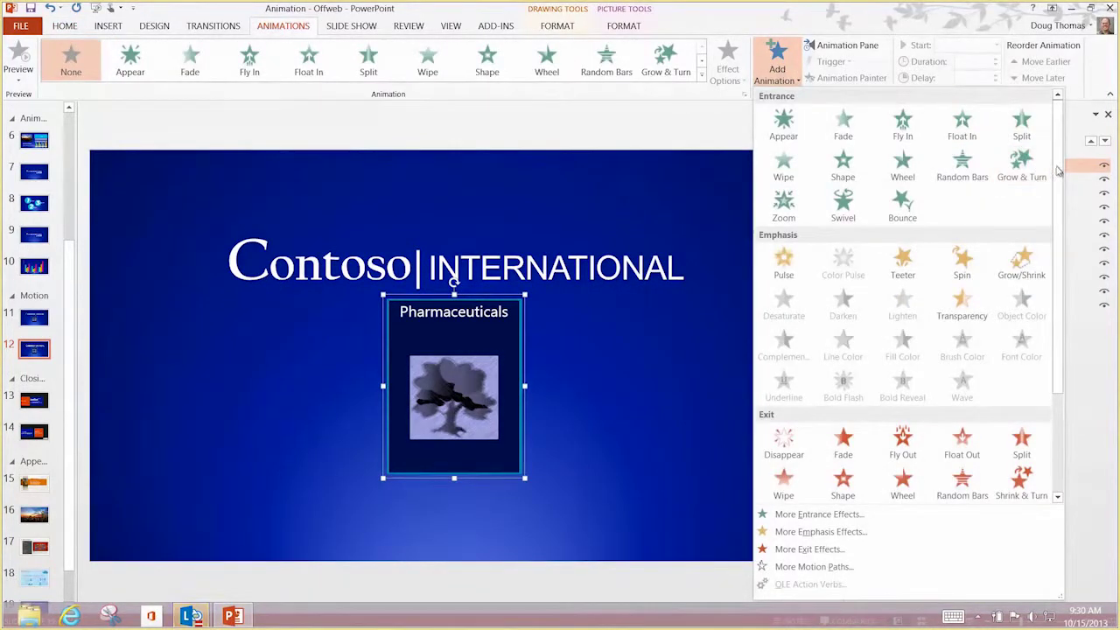
pyautogui.scroll(-3, 1060, 183)
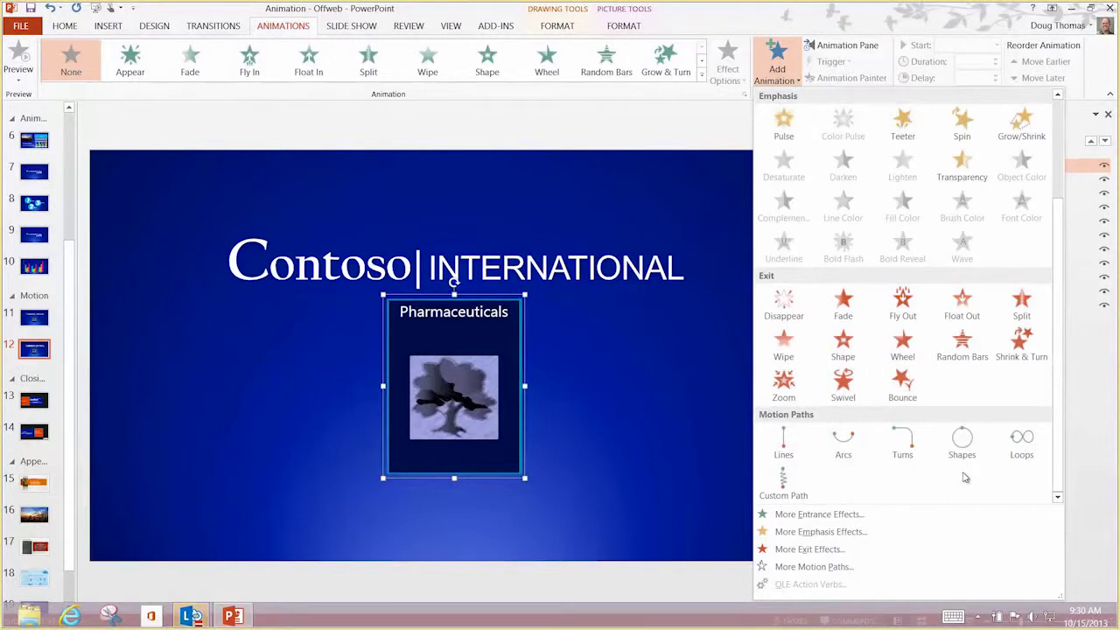
pyautogui.click(786, 444)
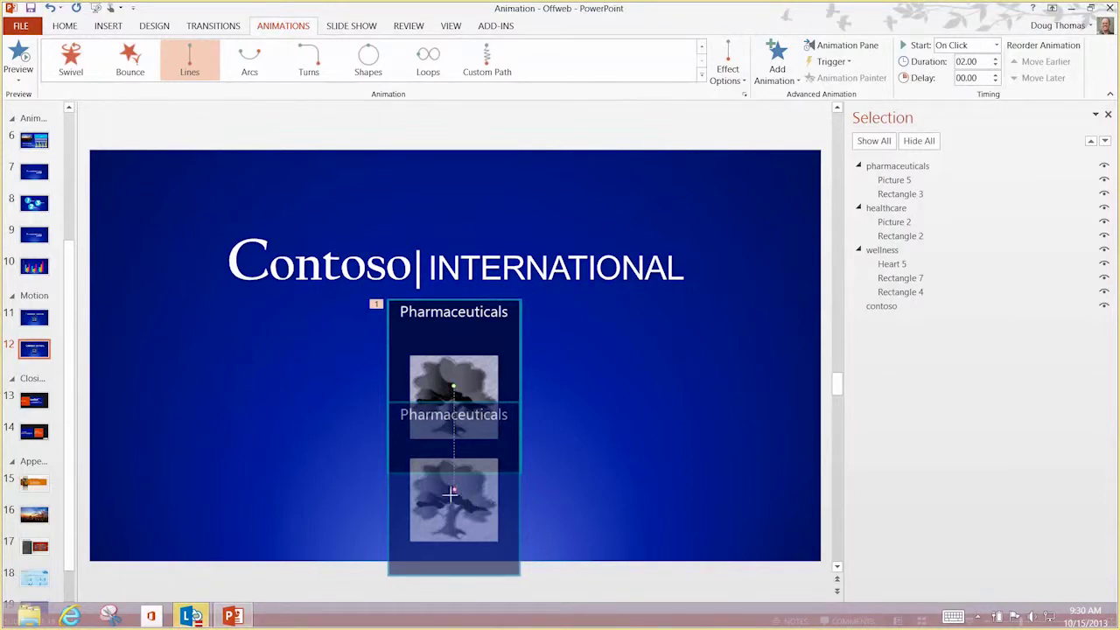
pyautogui.moveTo(437, 498); pyautogui.dragTo(170, 334)
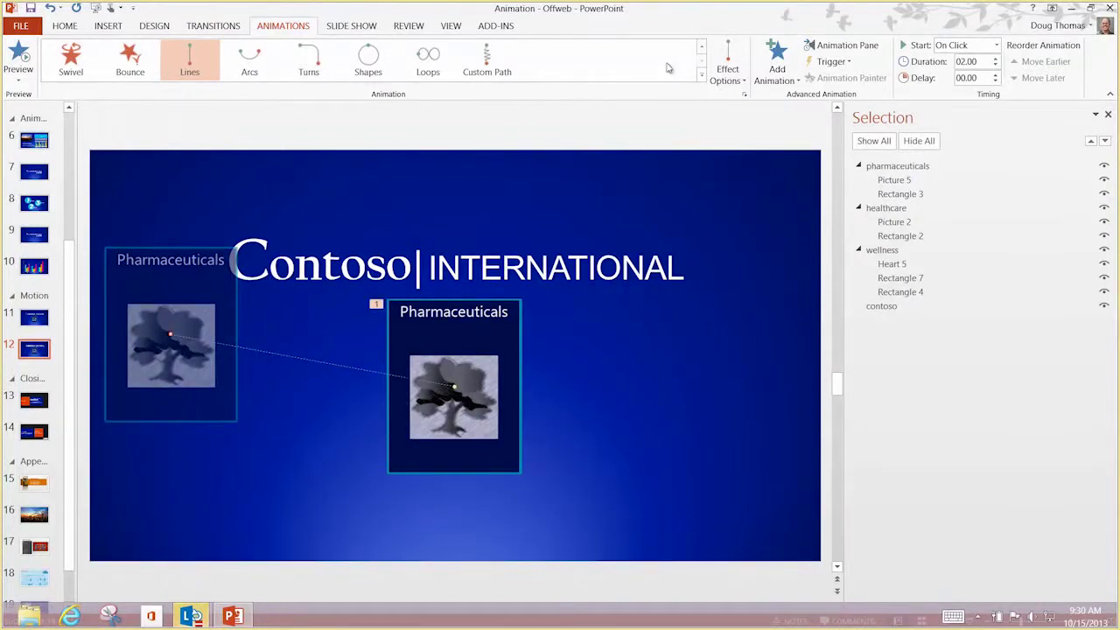
# Set the Pharmaceuticals path direction to Right, hide that group, and show the Animation Pane
pyautogui.click(729, 75)
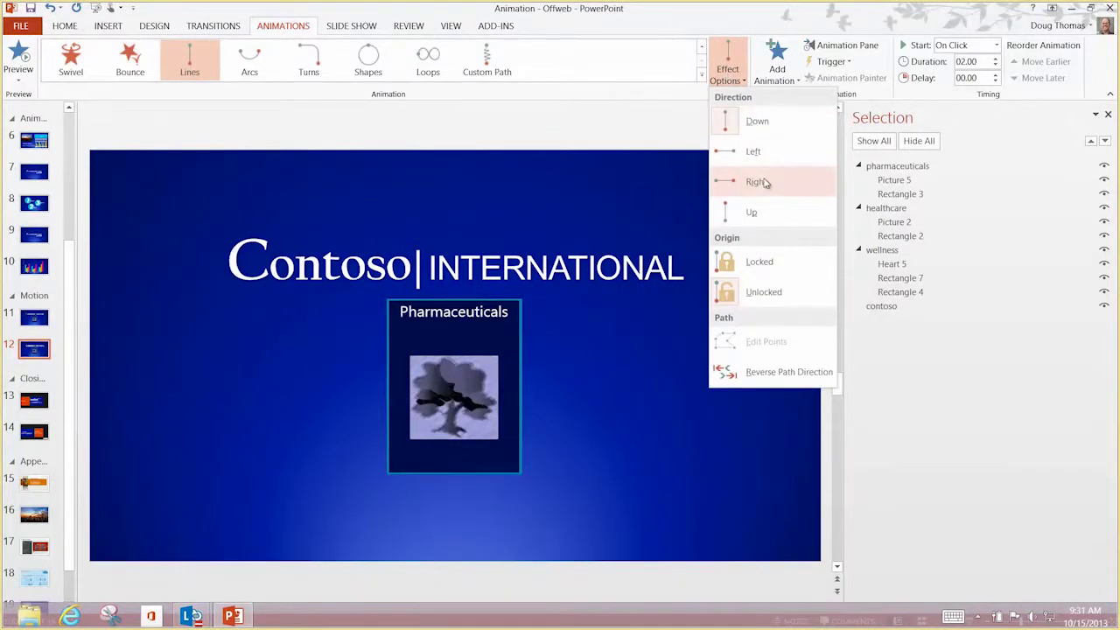
pyautogui.click(755, 152)
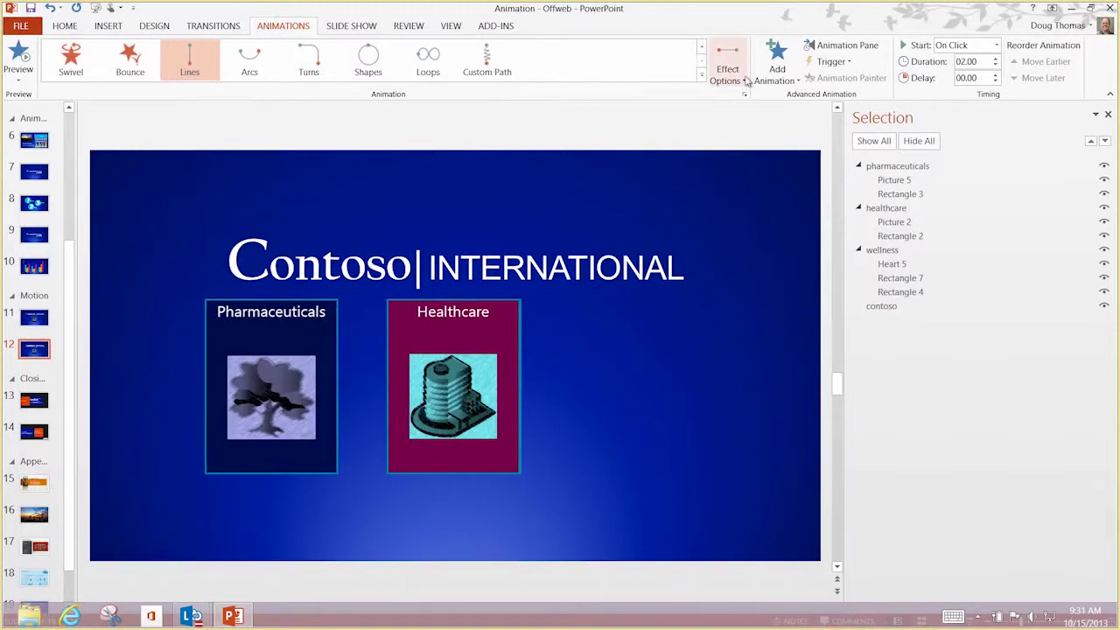
pyautogui.click(744, 78)
pyautogui.click(769, 181)
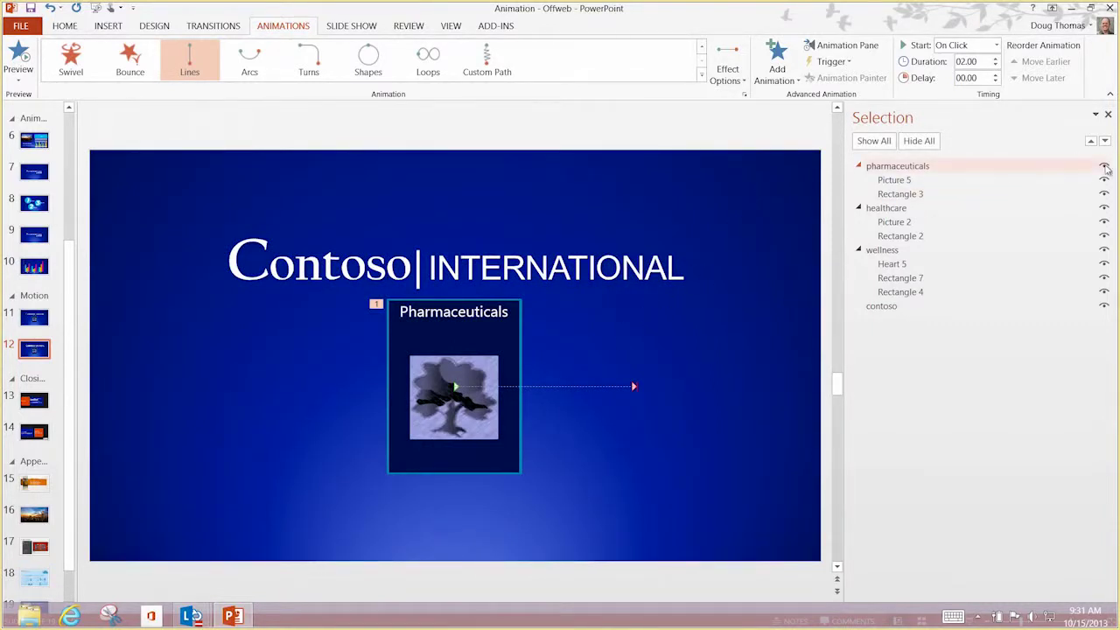
pyautogui.click(1104, 167)
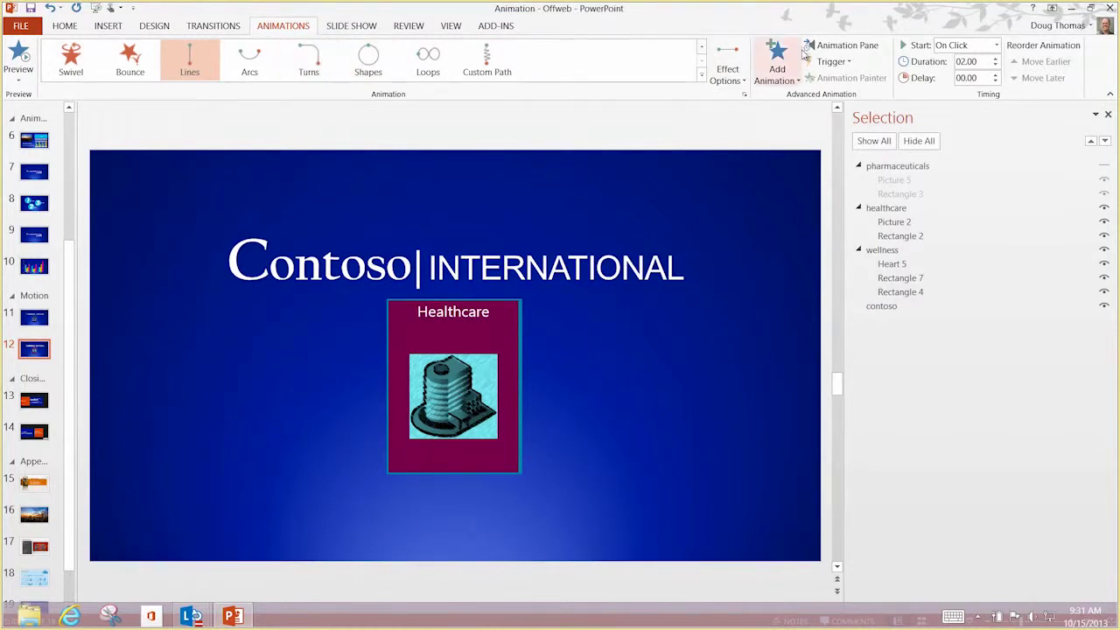
pyautogui.click(842, 45)
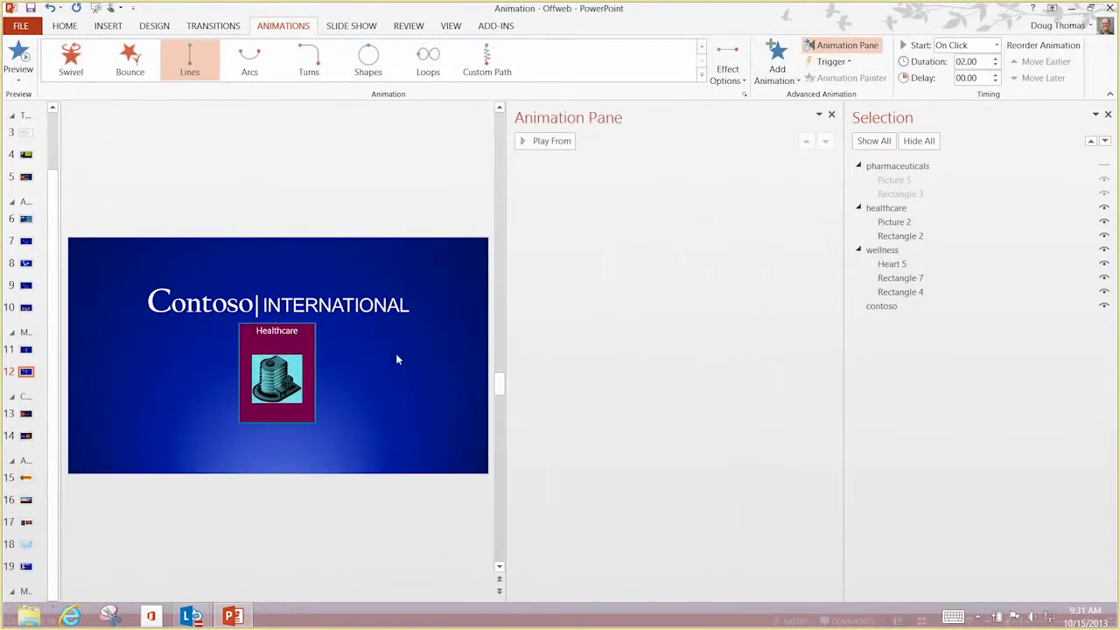
# Give the healthcare group a Lines motion path with its direction set to Left
pyautogui.click(283, 383)
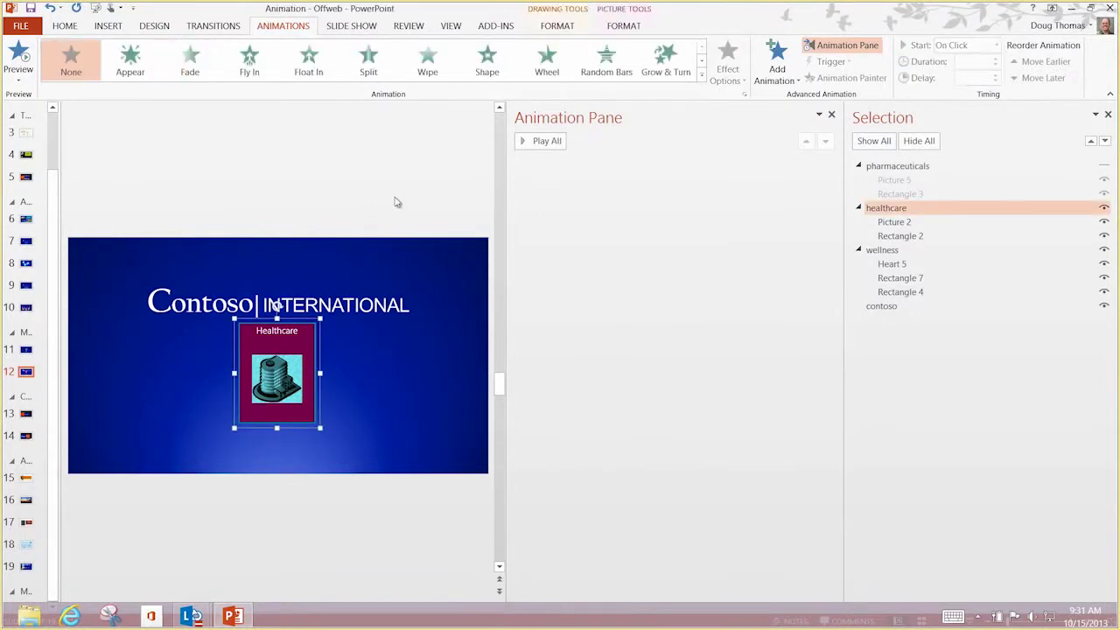
pyautogui.click(703, 76)
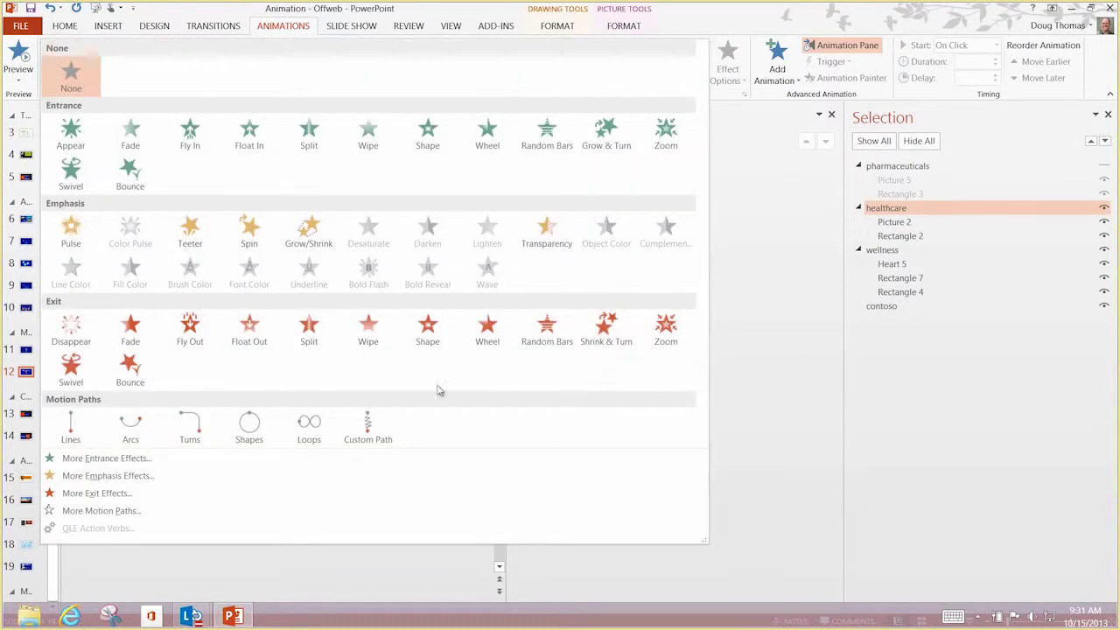
pyautogui.click(71, 427)
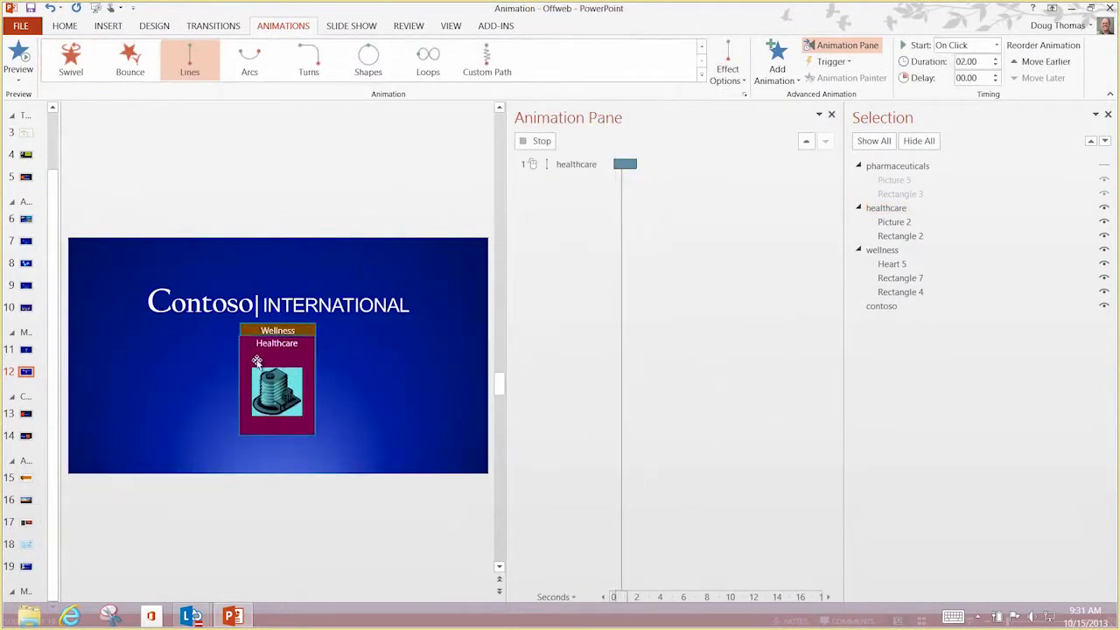
pyautogui.click(738, 68)
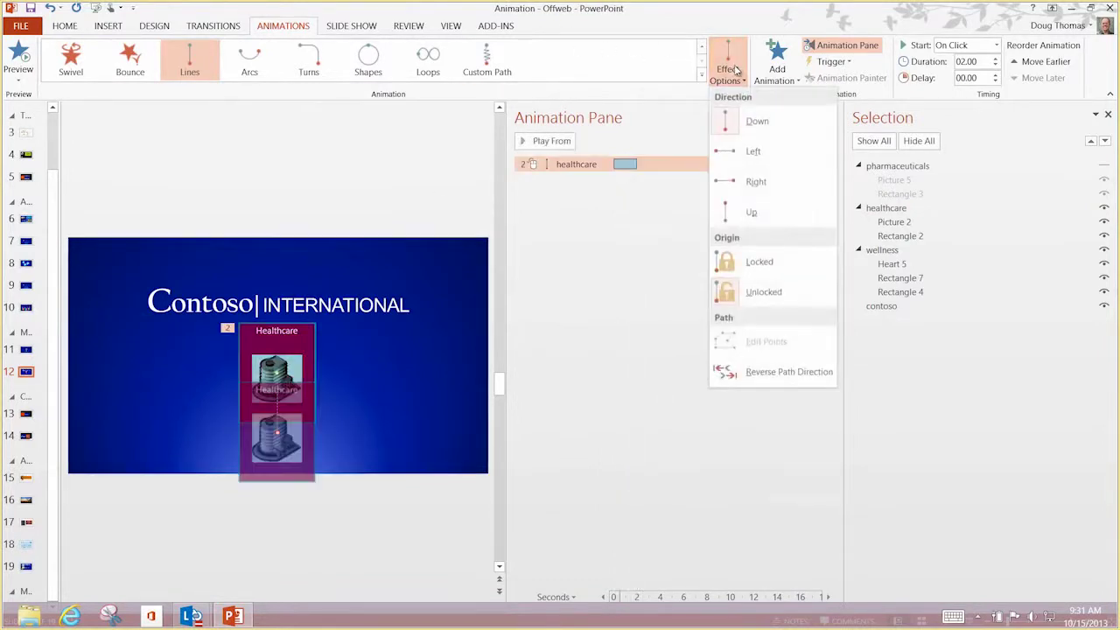
pyautogui.click(756, 153)
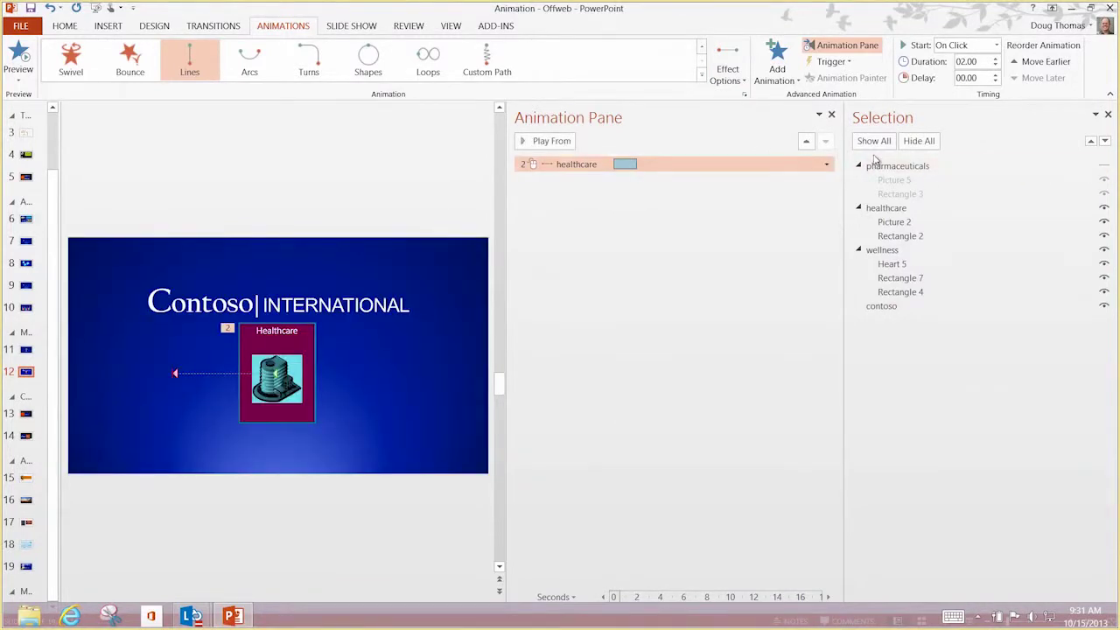
pyautogui.click(875, 145)
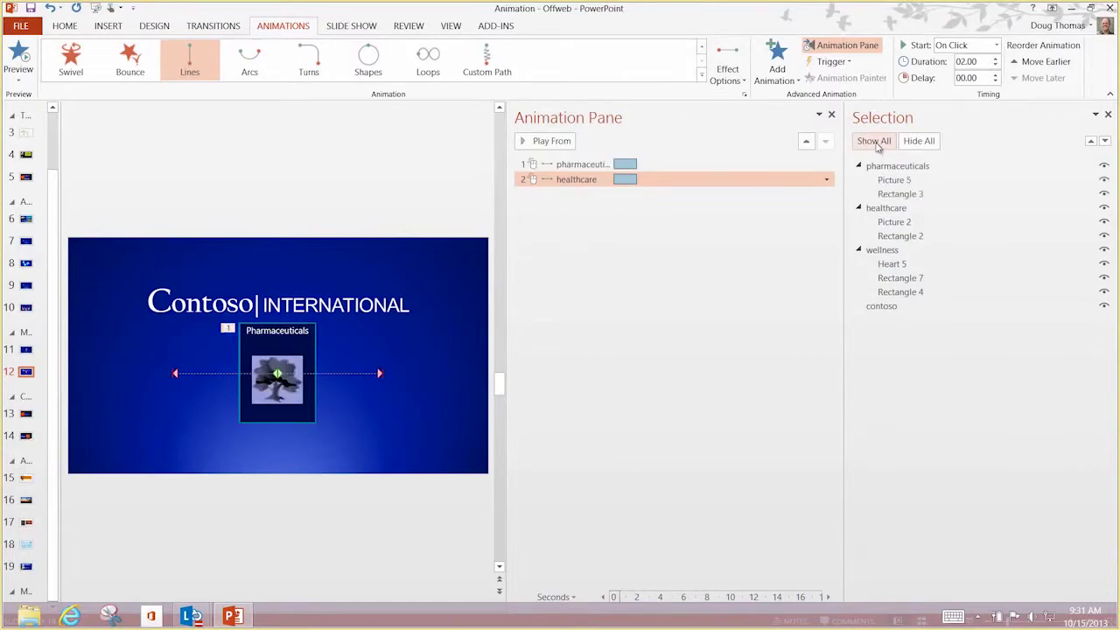